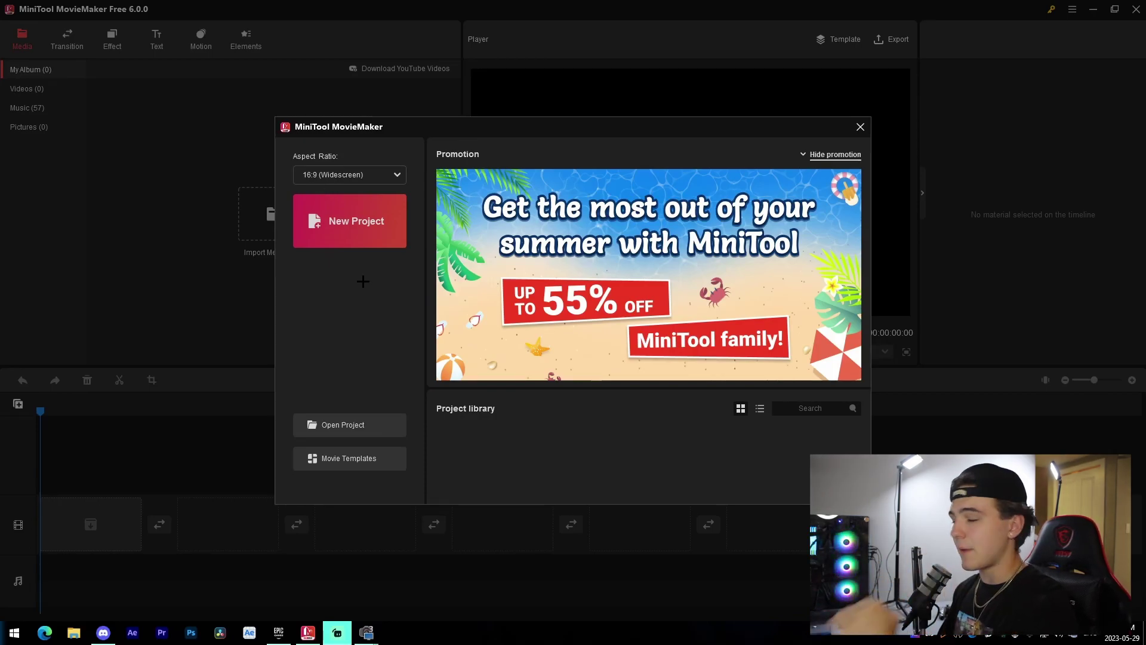
# Start a new project and import MVI_1272.MOV from Setup Recordings > 2023_05_06 into the album.
pyautogui.click(360, 242)
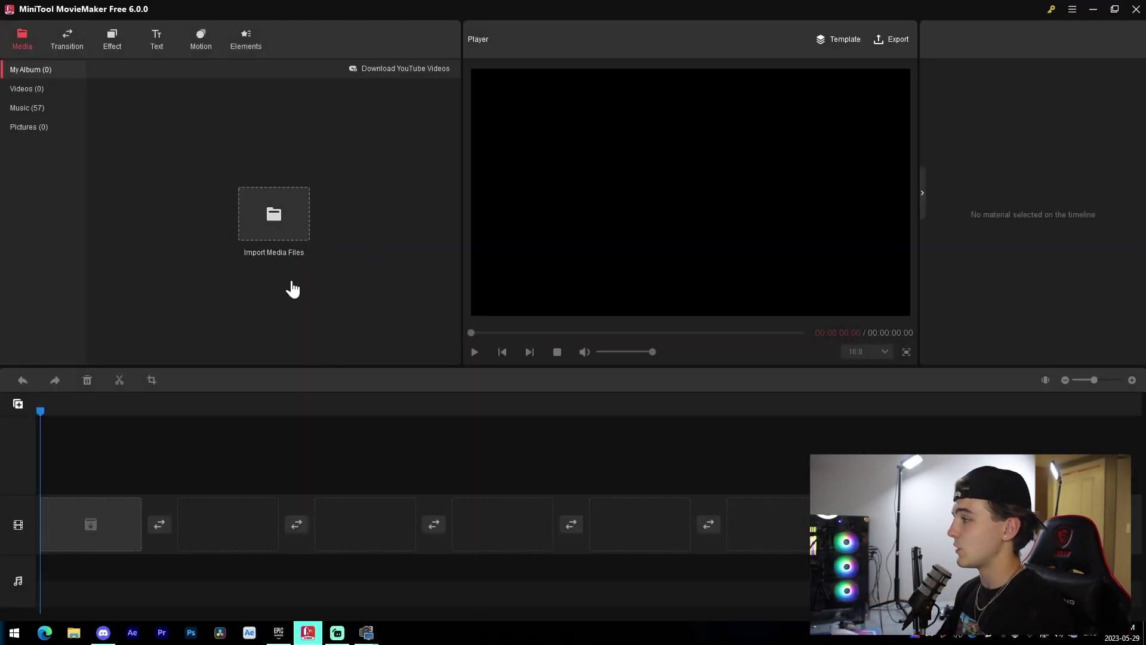
pyautogui.click(293, 290)
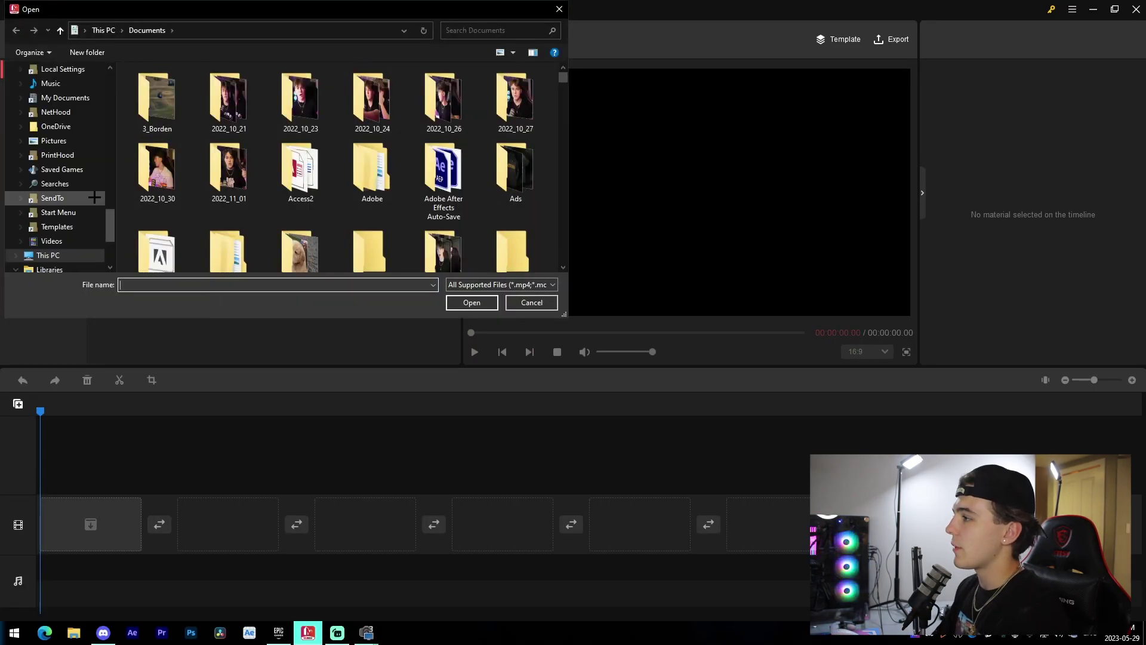
pyautogui.doubleClick(229, 168)
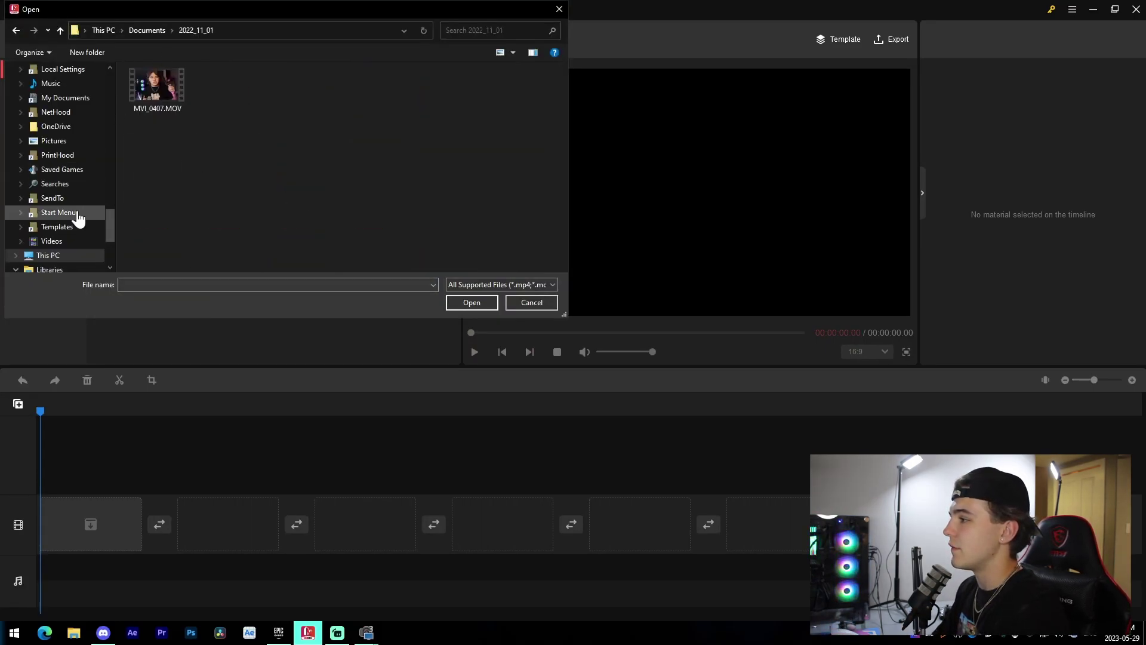
pyautogui.scroll(10, 77, 217)
pyautogui.click(63, 126)
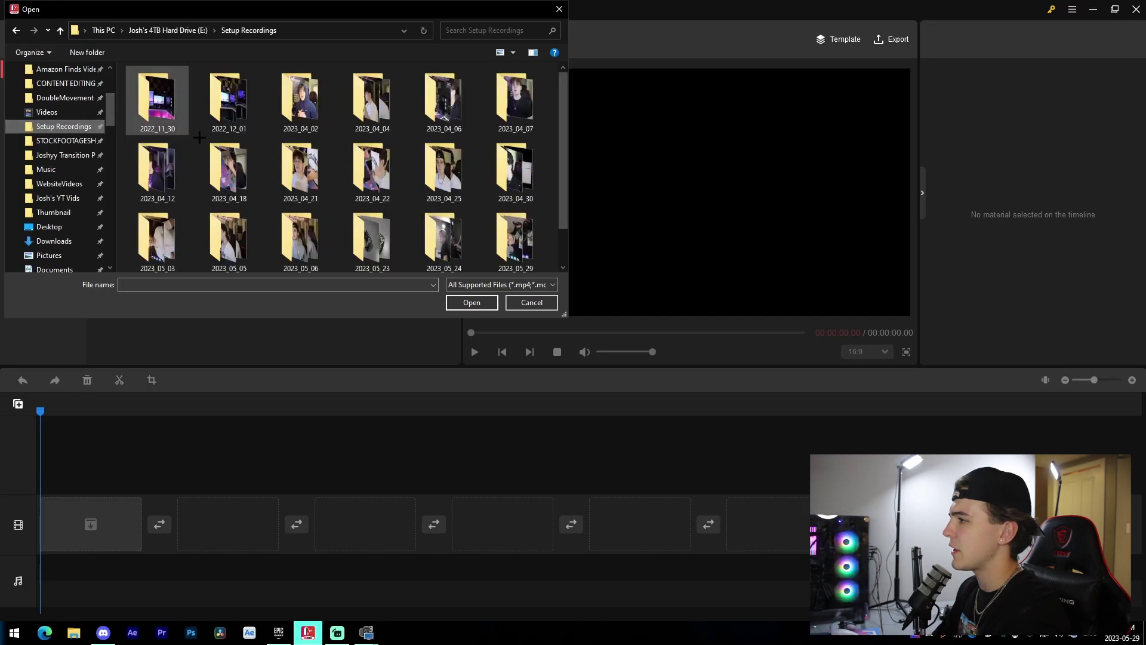
pyautogui.scroll(-2, 299, 179)
pyautogui.doubleClick(301, 186)
pyautogui.click(284, 106)
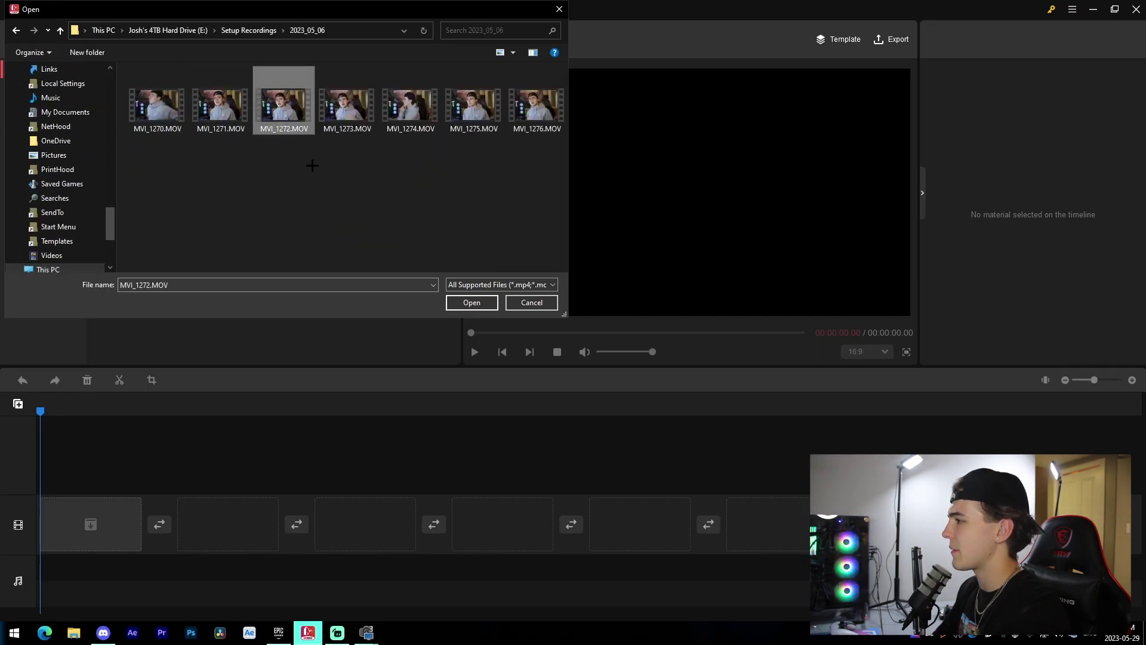
pyautogui.click(472, 302)
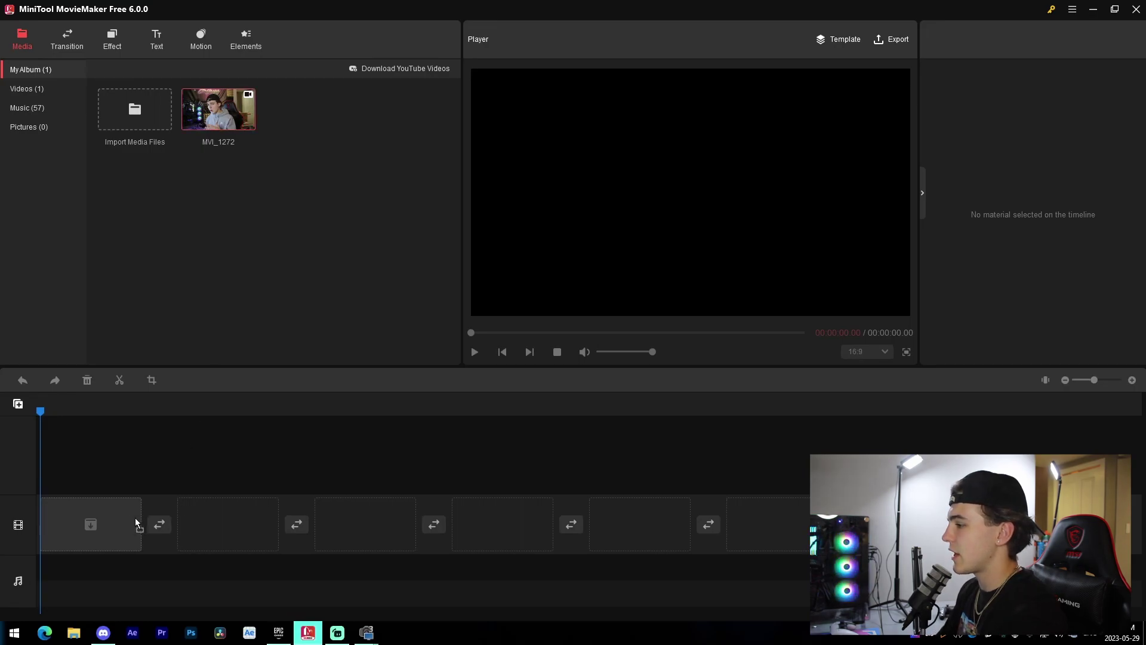
# Place MVI_1272 on the video track, fit the timeline to it and scrub through the clip.
pyautogui.moveTo(136, 523); pyautogui.dragTo(136, 523)
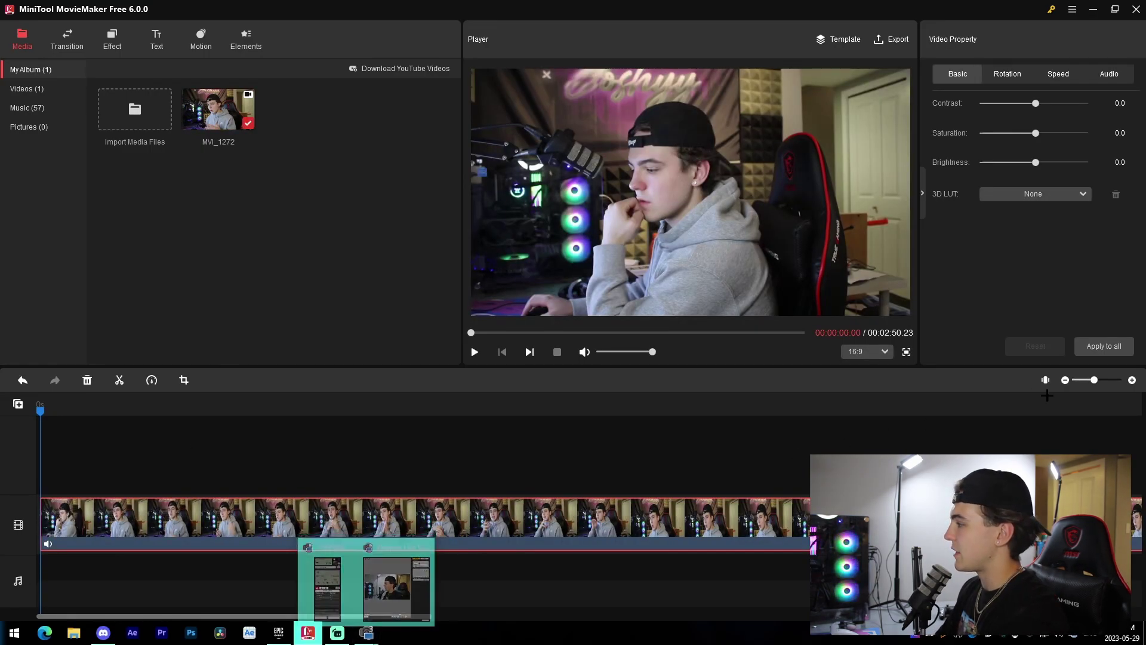
pyautogui.moveTo(1094, 380); pyautogui.dragTo(1085, 380)
pyautogui.click(102, 412)
pyautogui.click(86, 418)
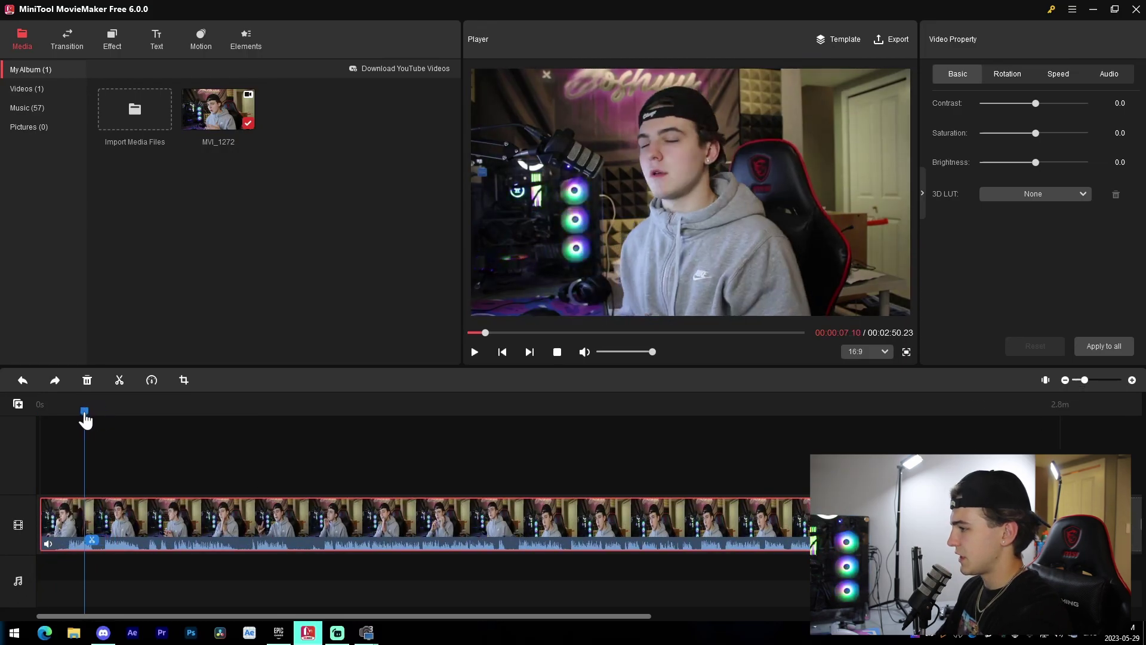
pyautogui.moveTo(85, 418); pyautogui.dragTo(37, 418)
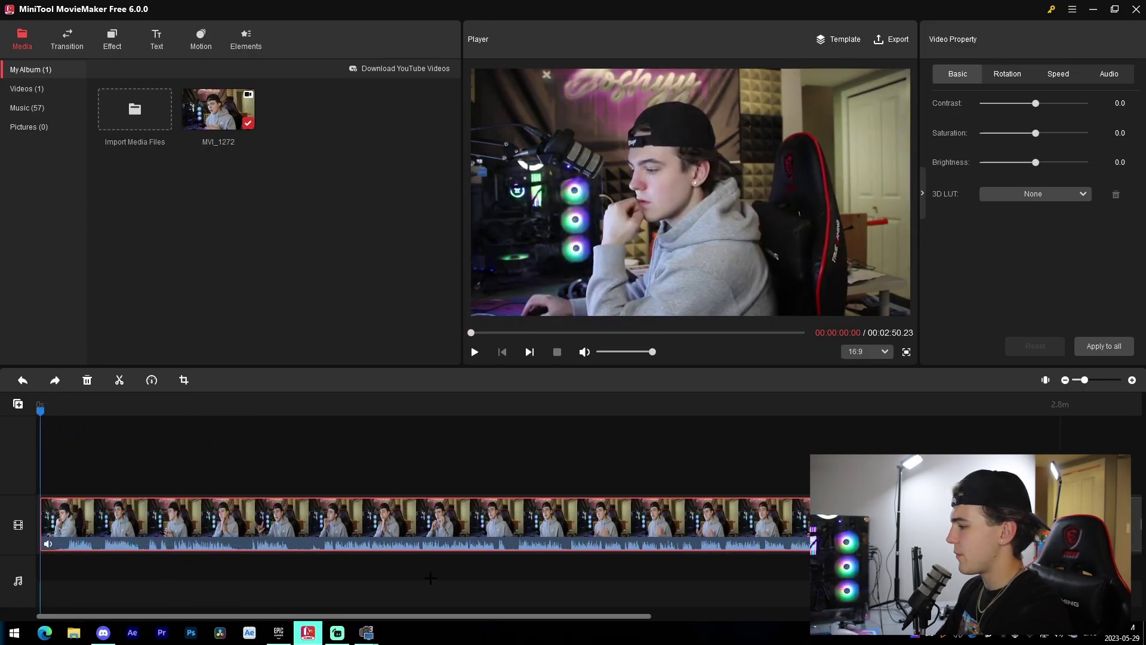
pyautogui.moveTo(439, 613); pyautogui.dragTo(646, 567)
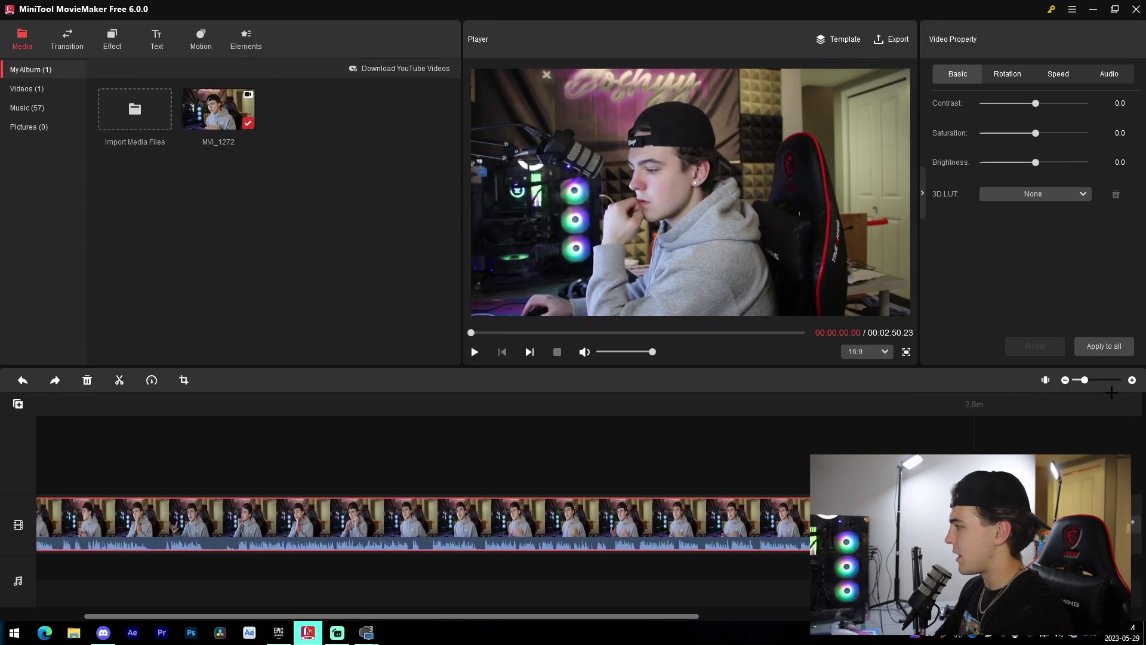
# Zoom the timeline in several steps and move the playhead to about 10 seconds.
pyautogui.moveTo(1091, 380); pyautogui.dragTo(1076, 380)
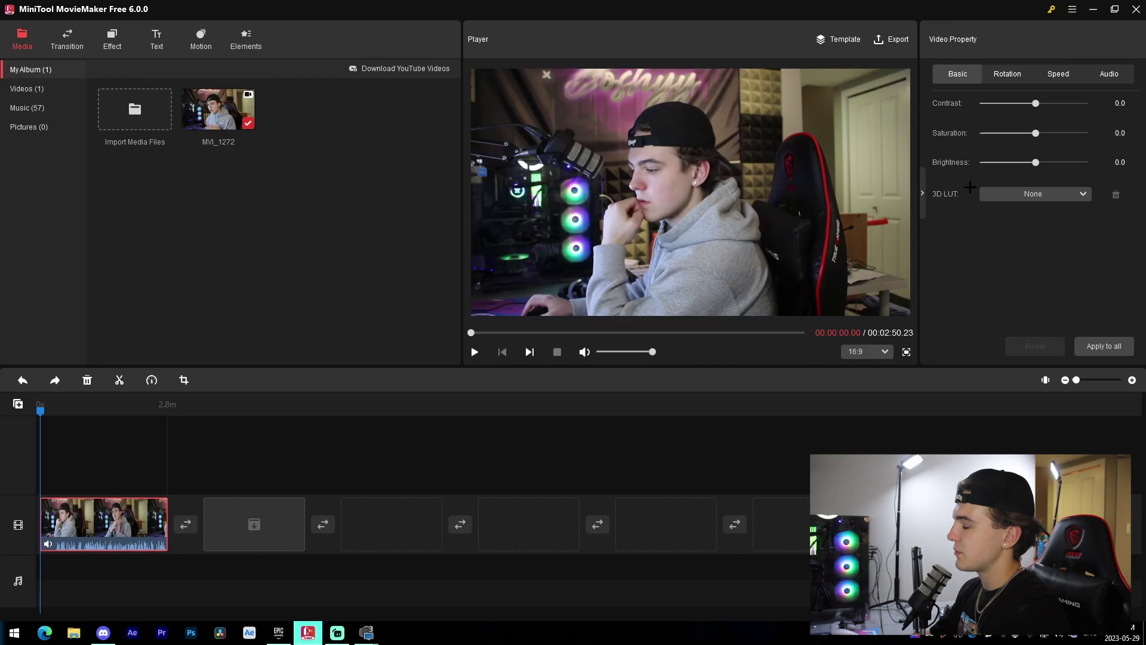
pyautogui.click(1133, 380)
pyautogui.click(1133, 380)
pyautogui.click(1133, 380)
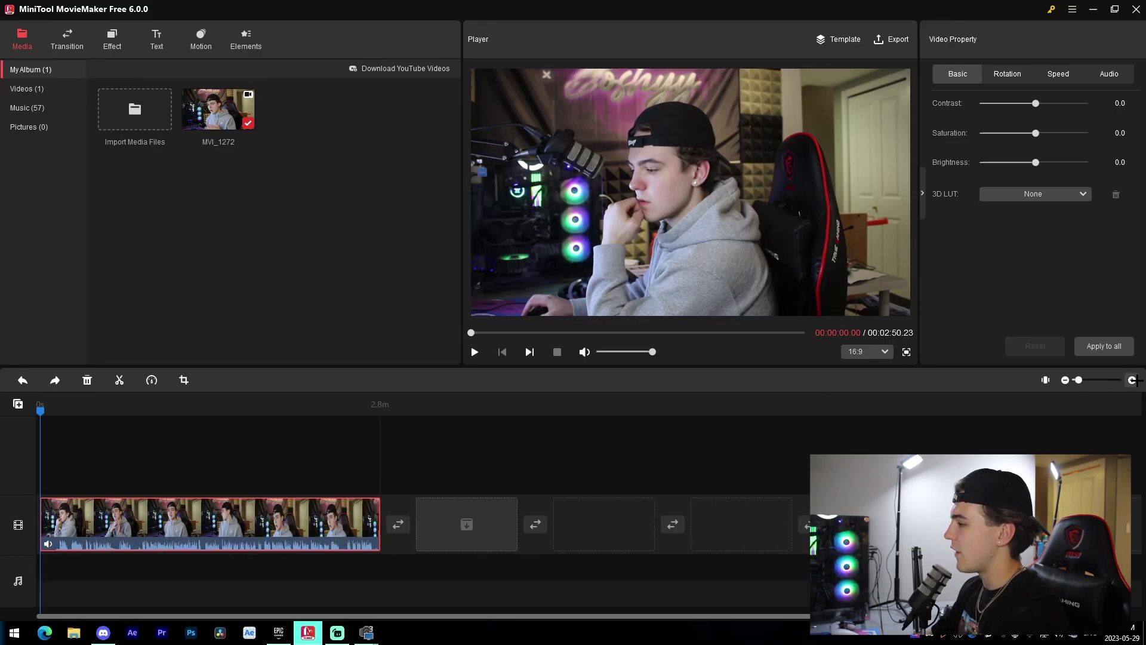
pyautogui.click(1132, 380)
pyautogui.click(1133, 380)
pyautogui.click(1132, 380)
pyautogui.click(1132, 380)
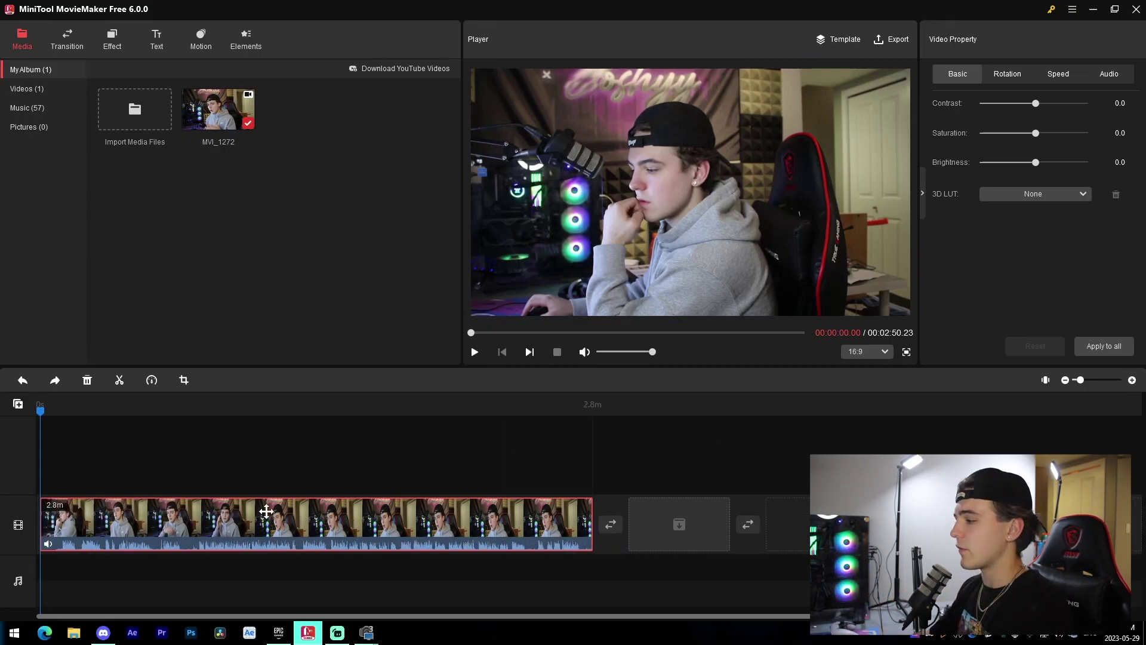
pyautogui.moveTo(49, 410); pyautogui.dragTo(138, 436)
# Split the clip at 11.2 s and 19 s into three pieces.
pyautogui.click(85, 541)
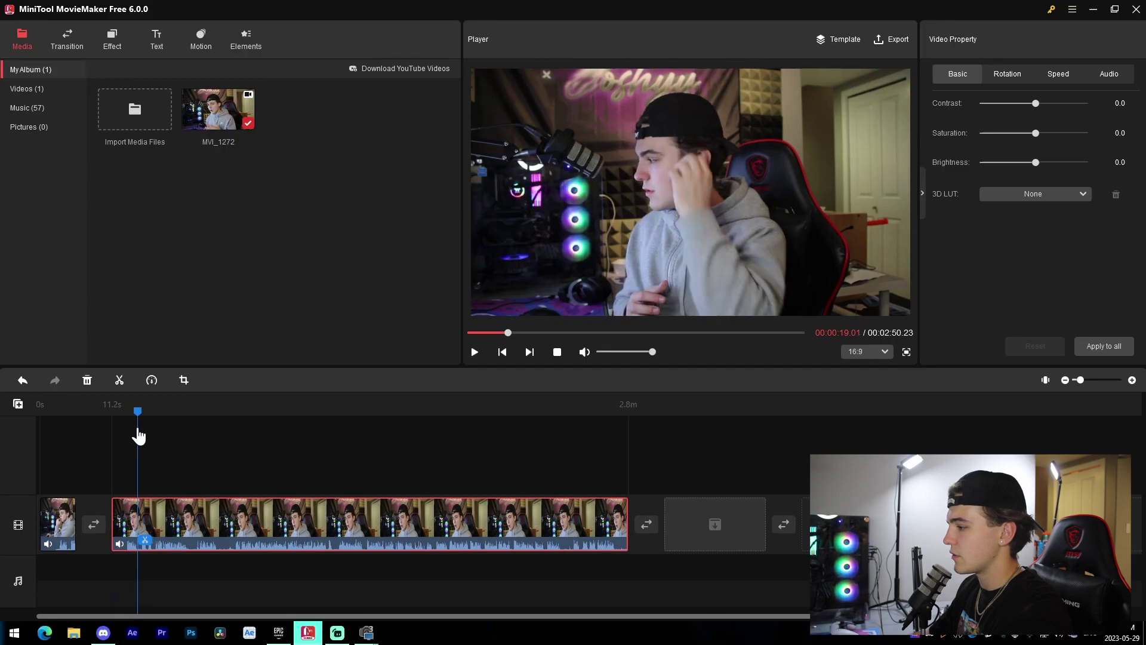
pyautogui.click(145, 540)
pyautogui.click(182, 428)
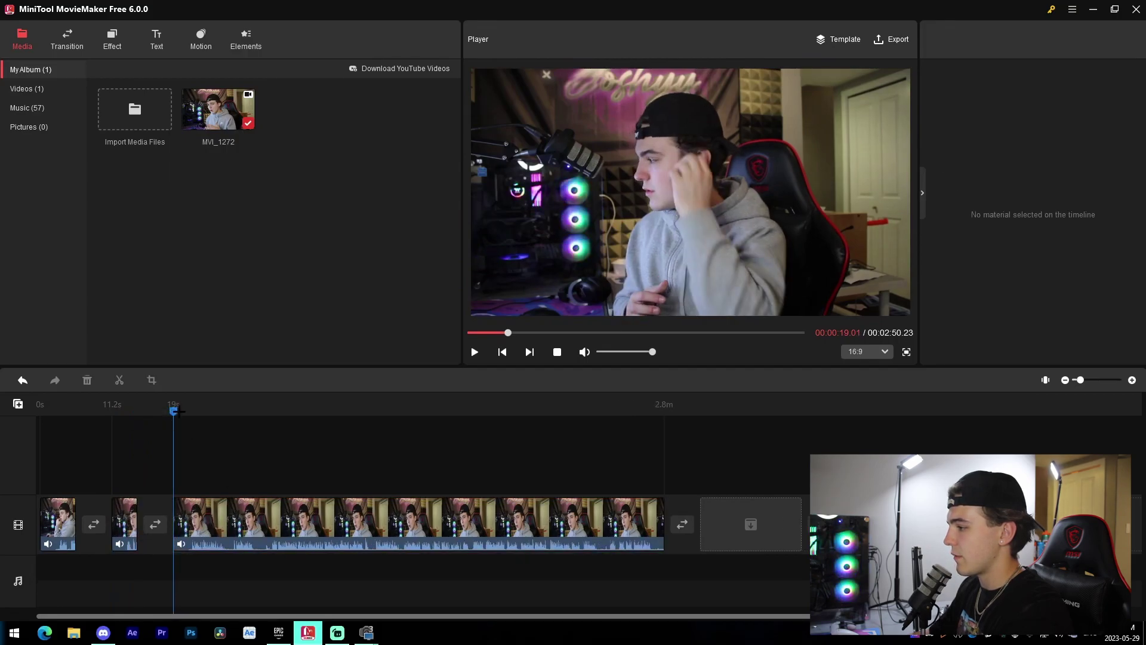
# Trim the third piece's start up to the 24 s playhead, cutting about five seconds.
pyautogui.moveTo(177, 416); pyautogui.dragTo(192, 417)
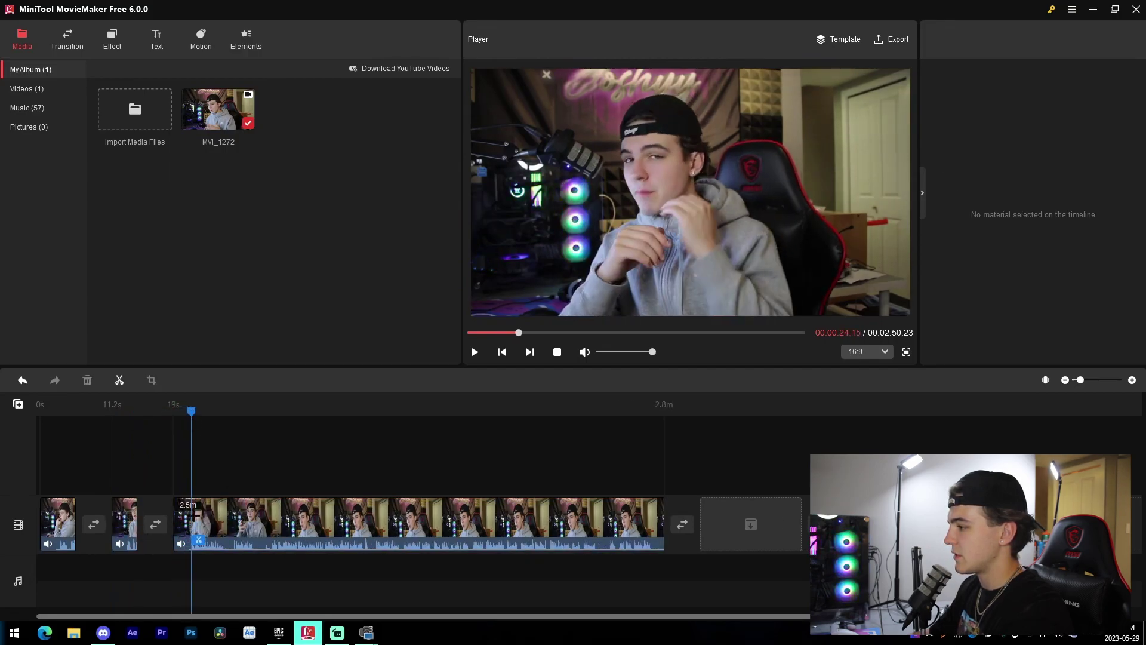
pyautogui.click(198, 541)
pyautogui.click(192, 541)
pyautogui.click(203, 565)
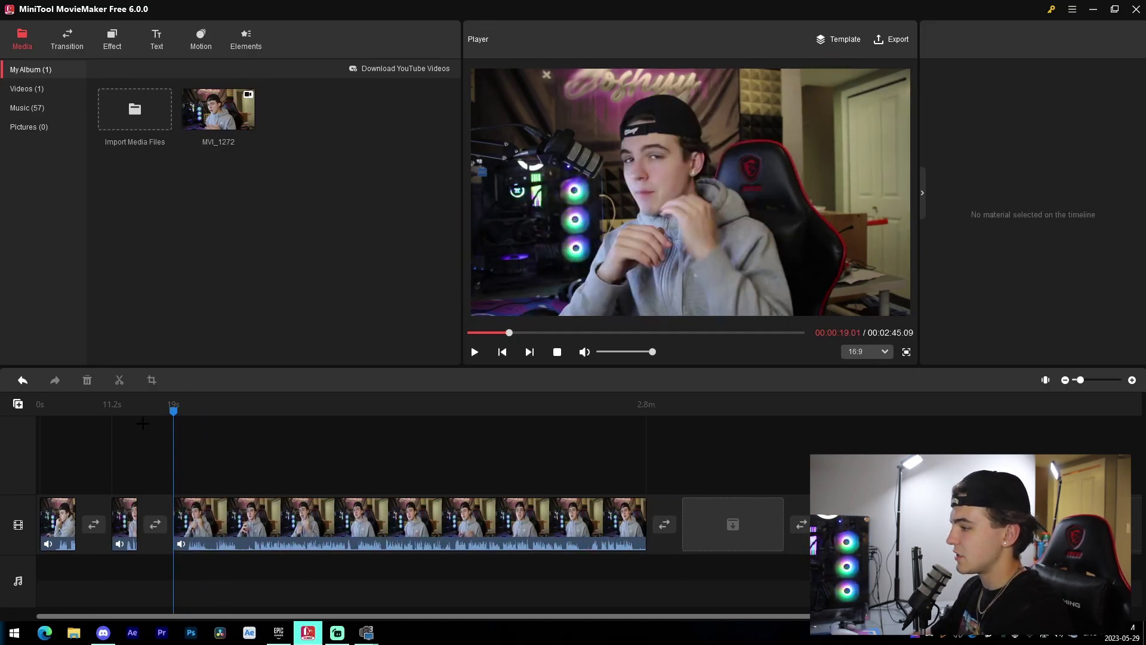
pyautogui.moveTo(174, 424); pyautogui.dragTo(212, 447)
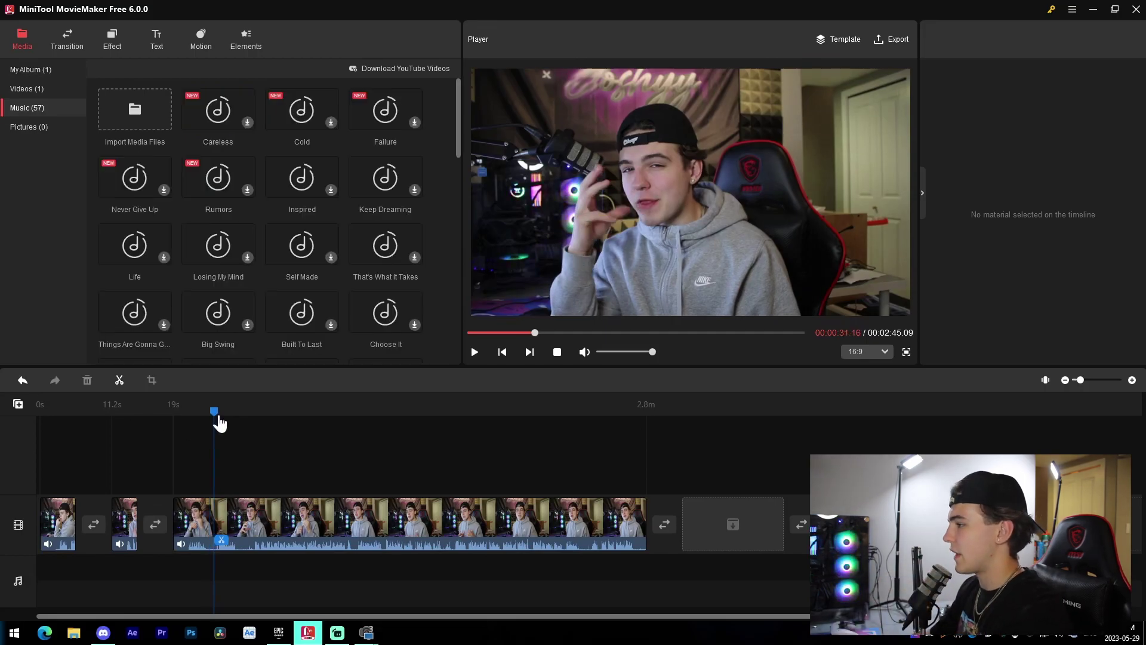
# Test contrast, saturation 56.3 and brightness on the third clip, resetting saturation and brightness to 0.
pyautogui.moveTo(217, 418); pyautogui.dragTo(296, 489)
pyautogui.click(182, 505)
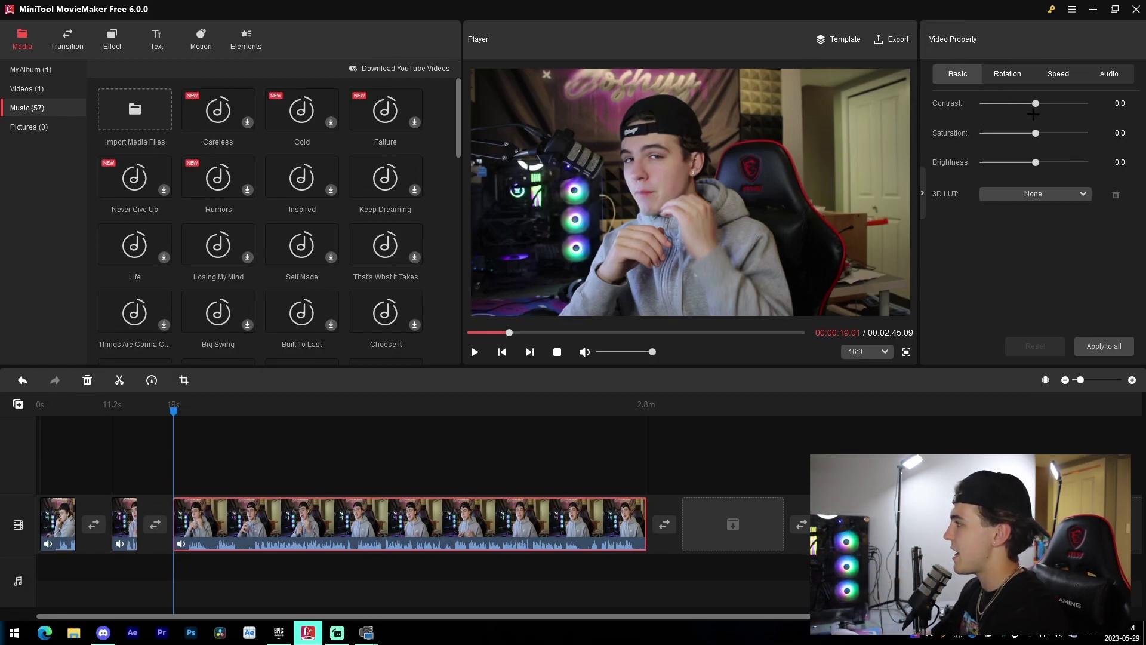
pyautogui.moveTo(1074, 104); pyautogui.dragTo(1064, 111)
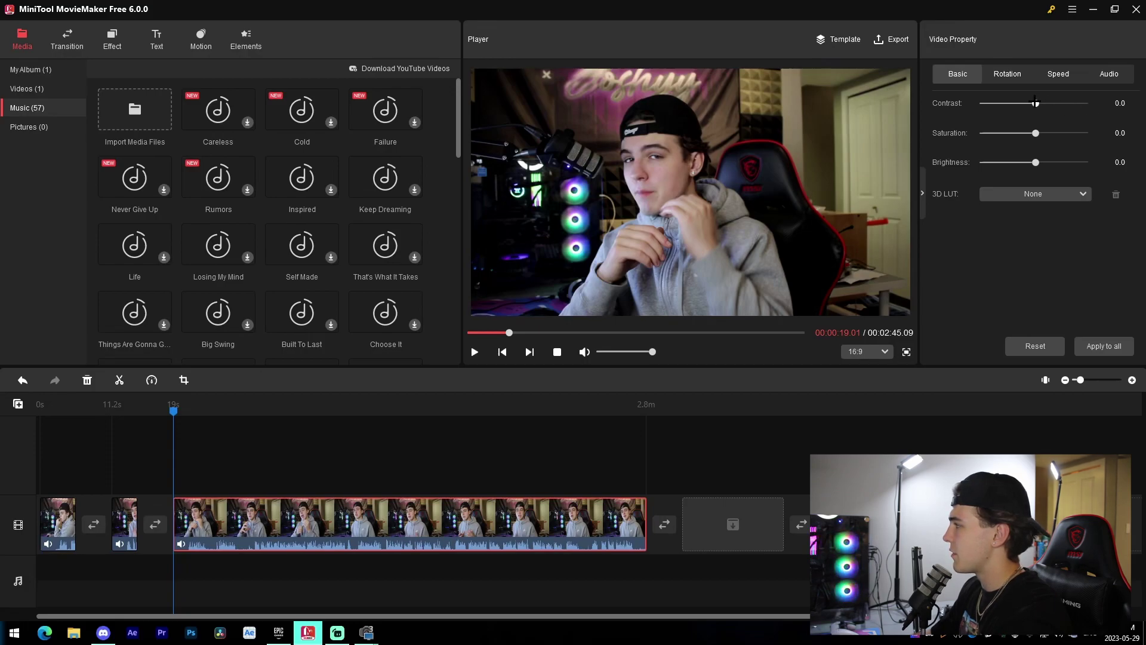
pyautogui.moveTo(1035, 102); pyautogui.dragTo(1066, 147)
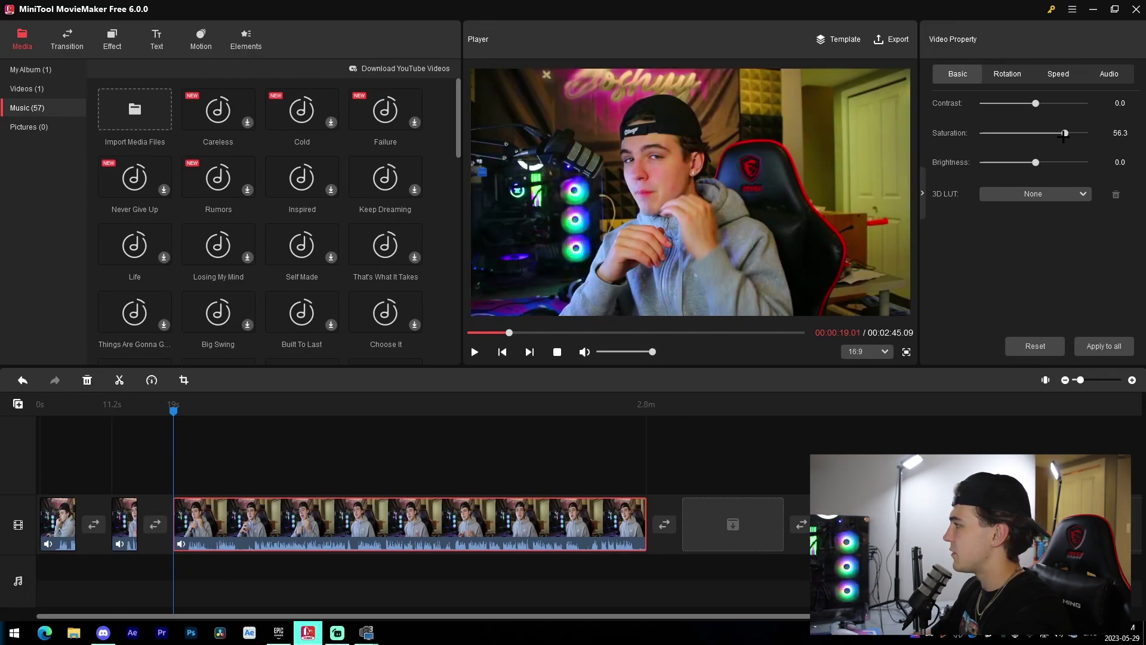
pyautogui.click(1034, 343)
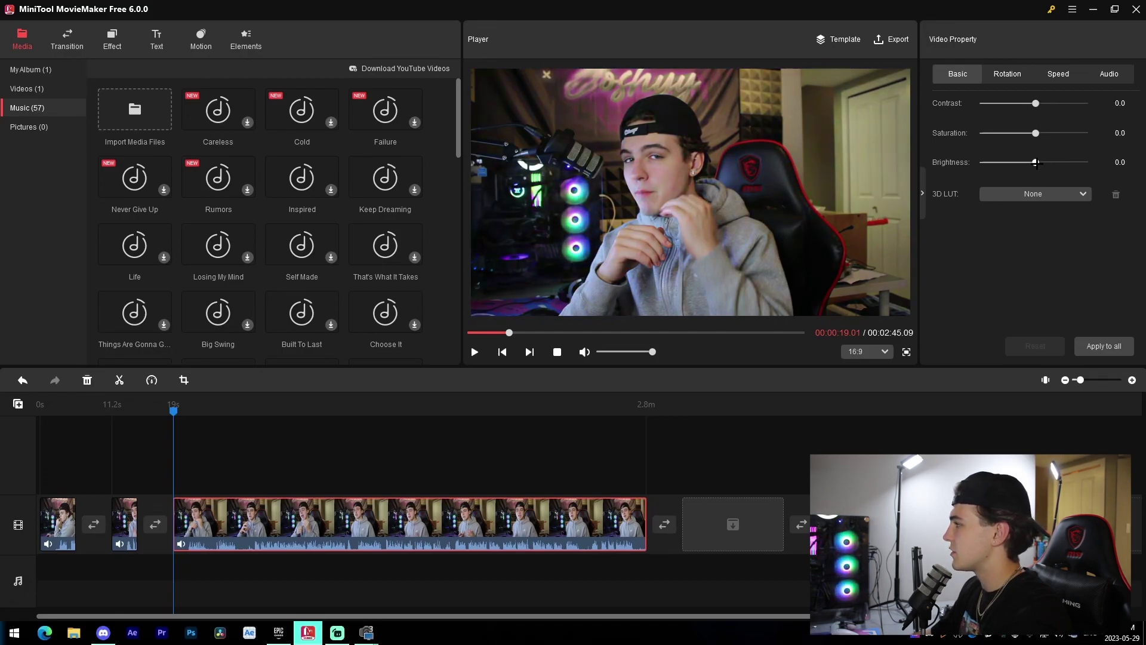
pyautogui.moveTo(1035, 162); pyautogui.dragTo(1061, 162)
pyautogui.click(1034, 345)
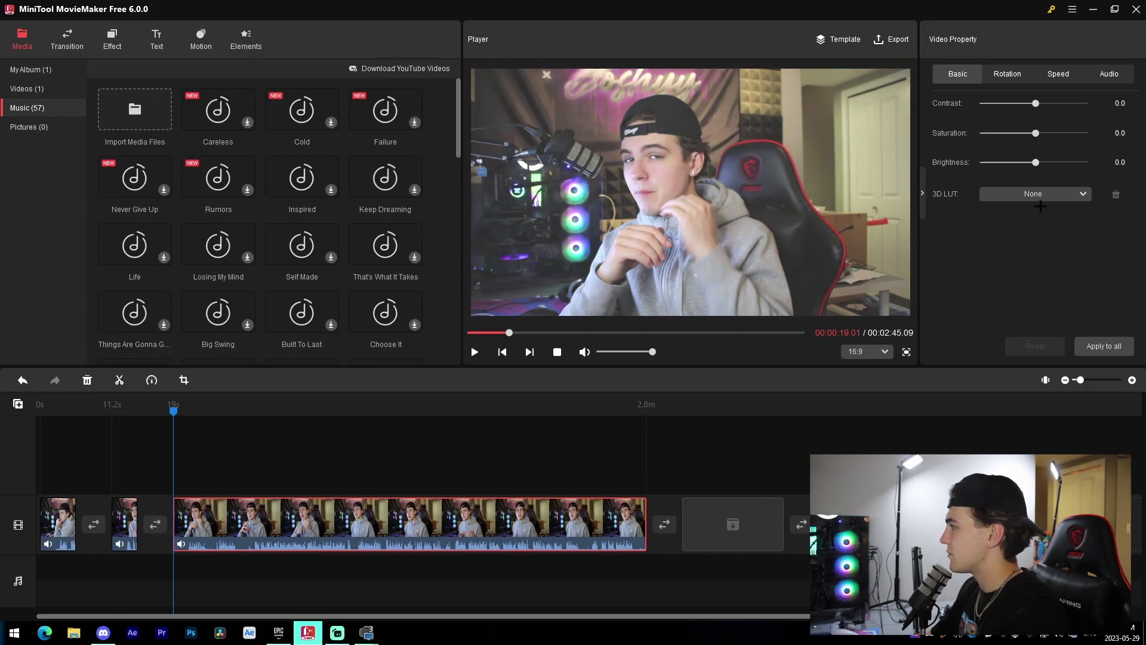
# Try the Cool Film, Gravity and Walking Dead 3D LUT looks on the clip.
pyautogui.click(1029, 192)
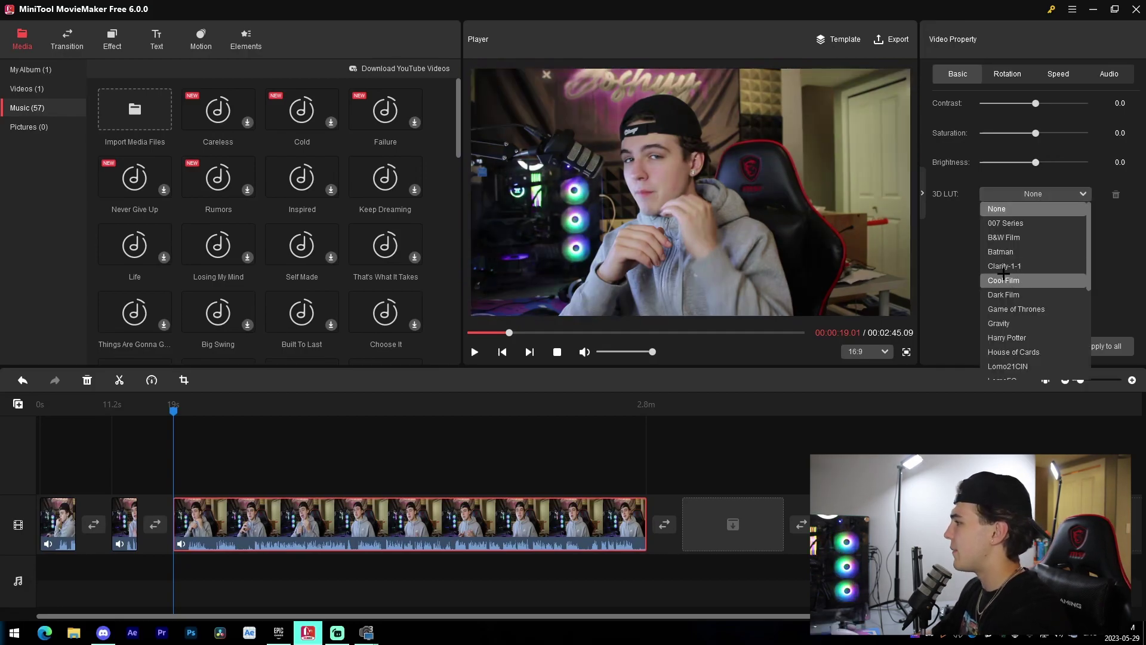
pyautogui.click(1003, 278)
pyautogui.click(1027, 196)
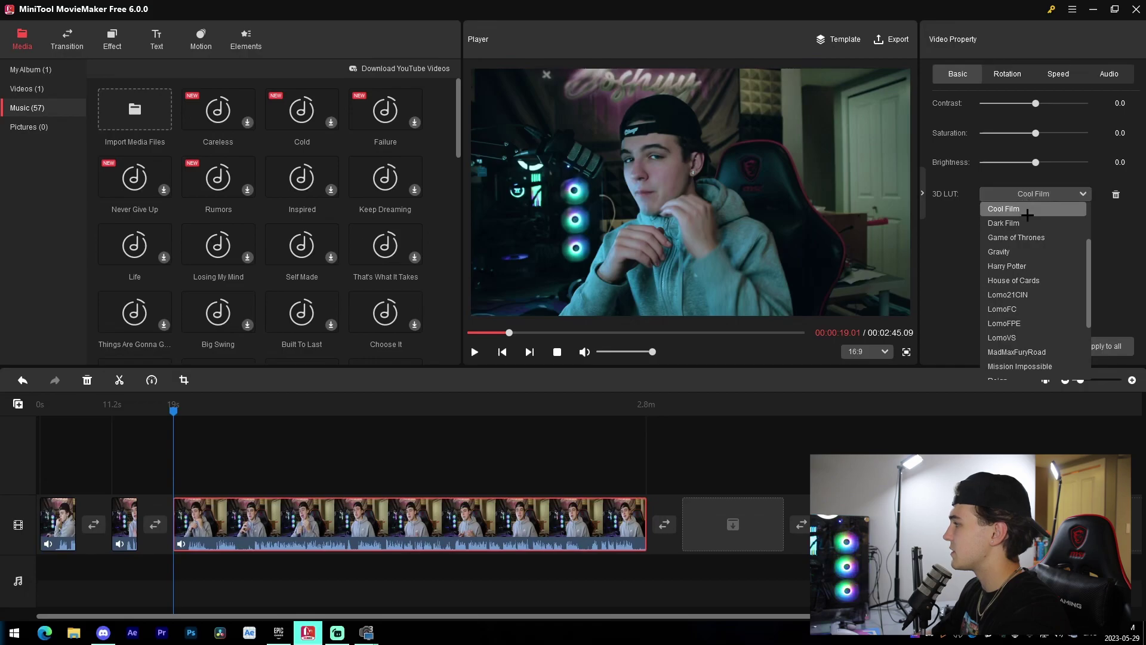
pyautogui.click(1009, 252)
pyautogui.click(1033, 194)
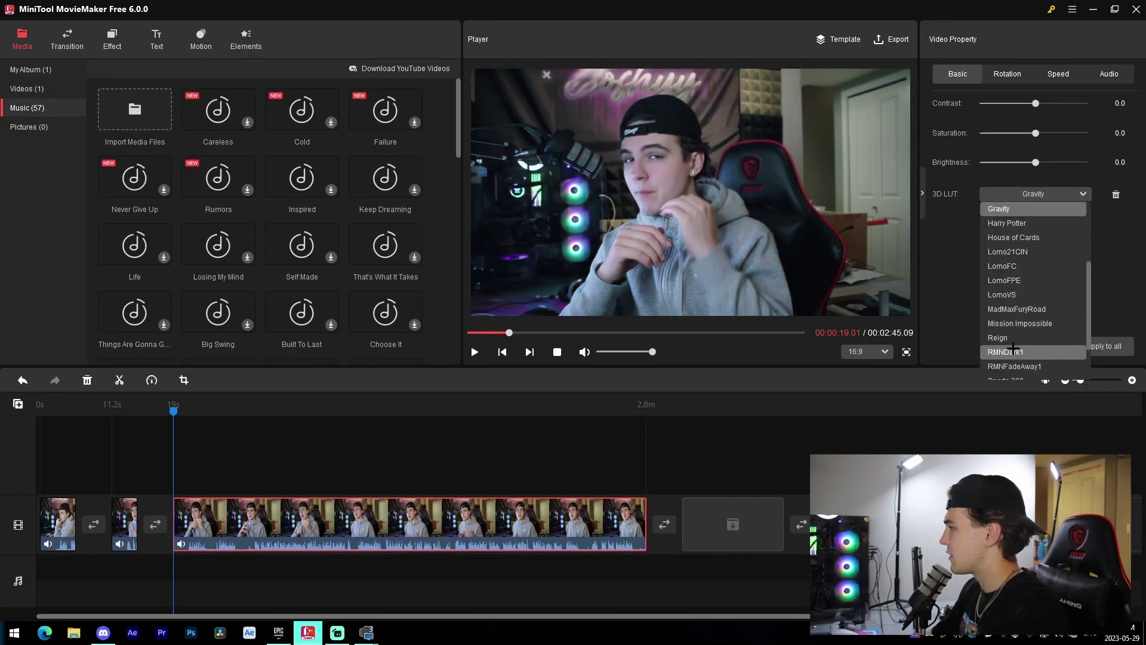
pyautogui.scroll(-2, 1014, 349)
pyautogui.click(1013, 352)
# Try the Star Wars, Sparta 300 and Mission Impossible LUTs, then reset to no LUT.
pyautogui.click(1033, 193)
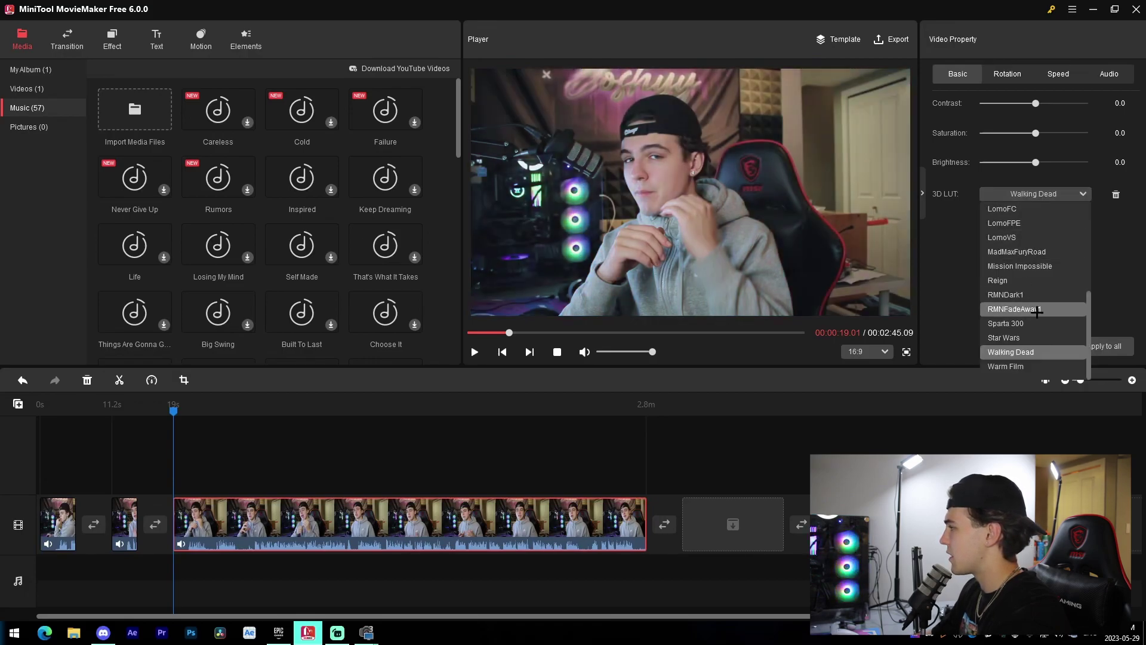
pyautogui.click(1015, 338)
pyautogui.click(1032, 194)
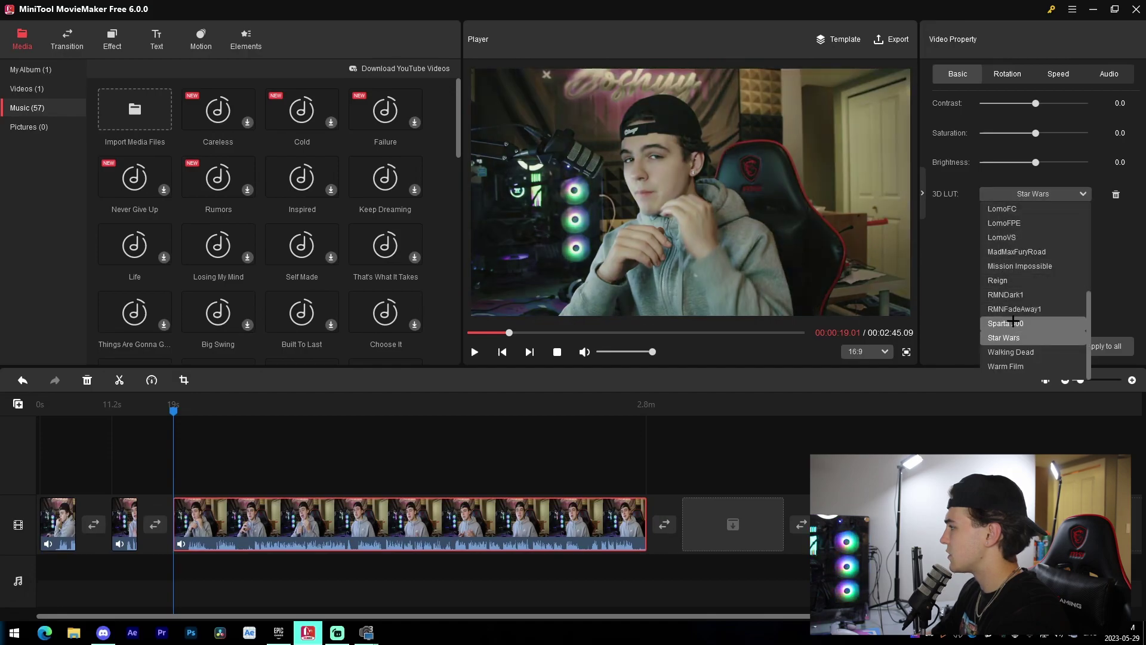
pyautogui.click(1013, 323)
pyautogui.click(1032, 193)
pyautogui.click(1015, 266)
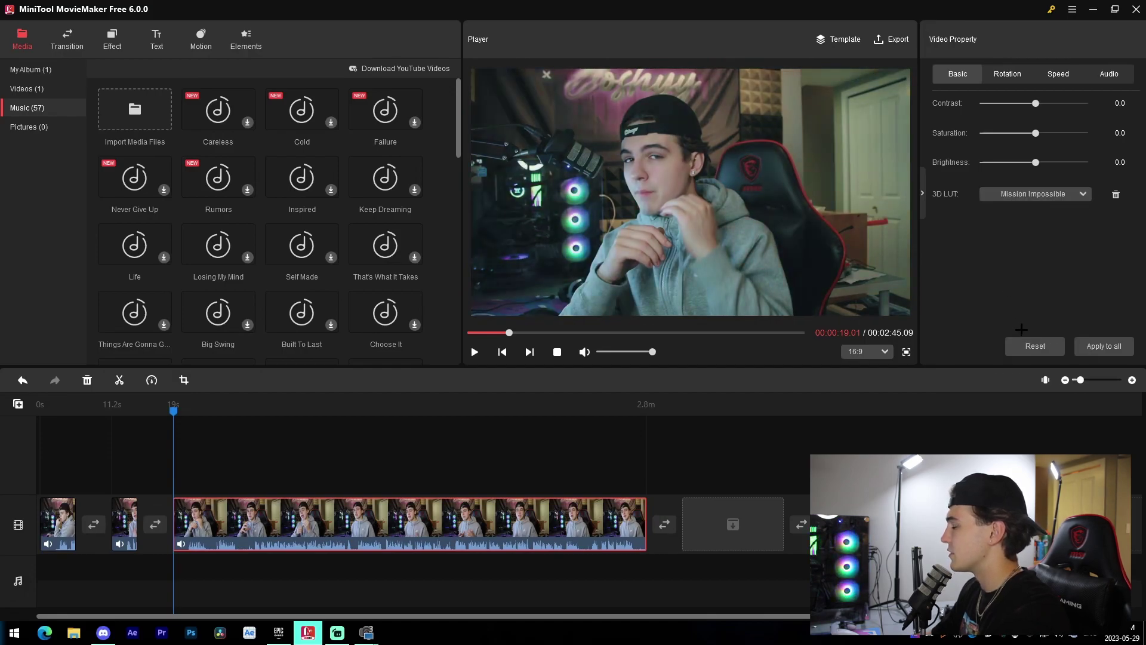
pyautogui.click(1041, 346)
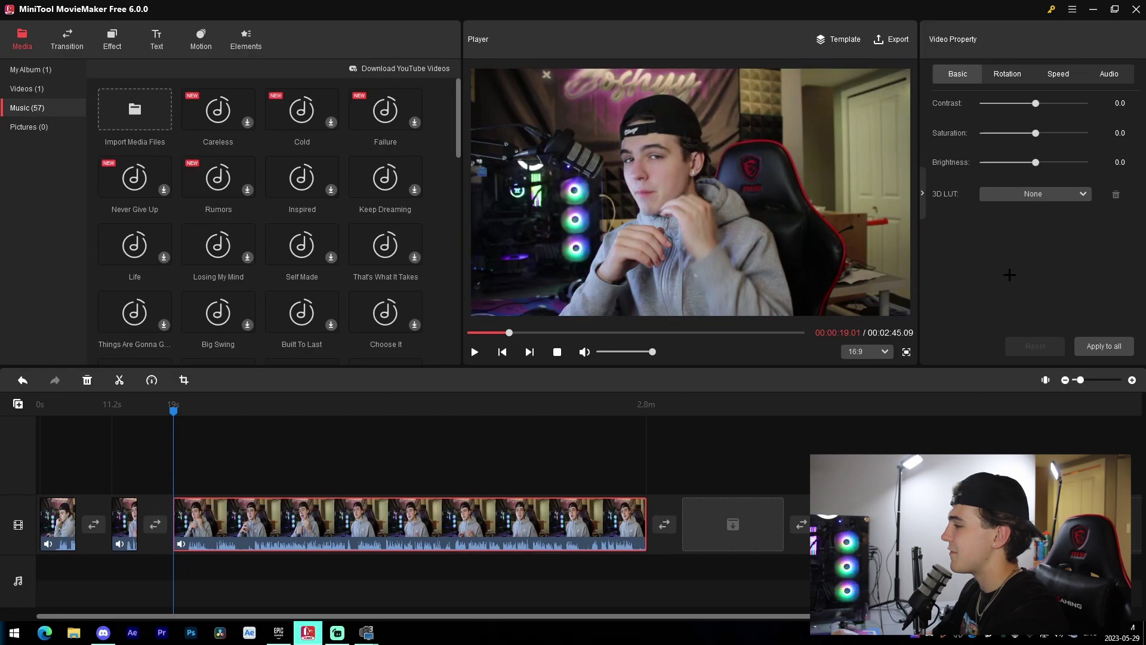
# Test a 91° rotation and horizontal and vertical flips, then restore 0° and undo the flips.
pyautogui.click(1008, 75)
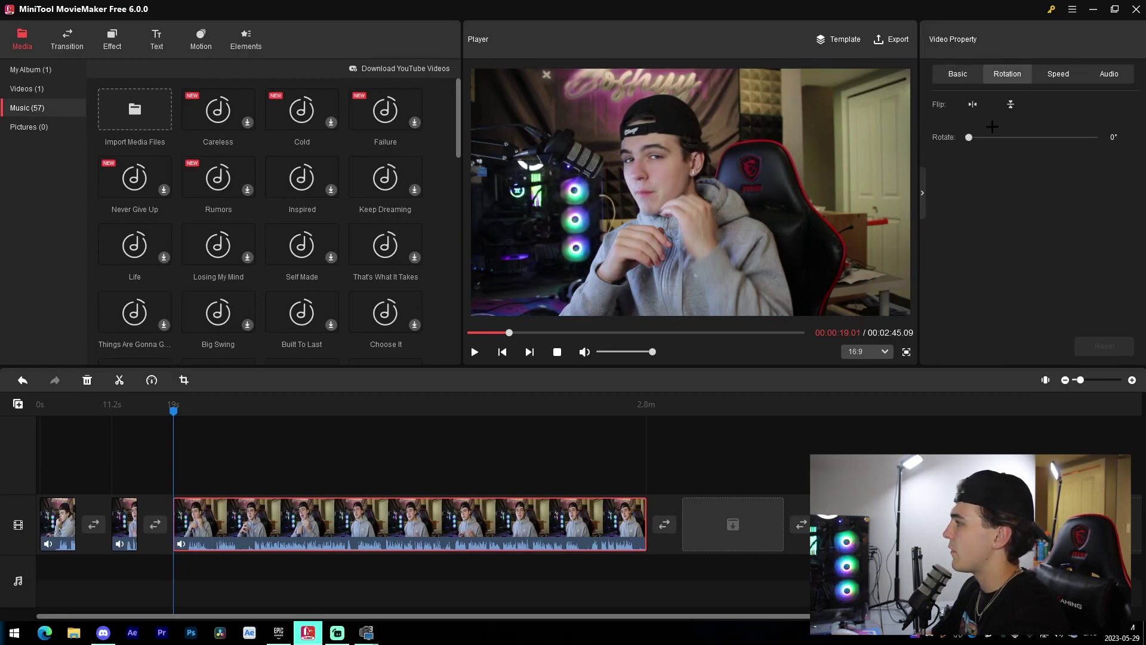
pyautogui.moveTo(969, 137); pyautogui.dragTo(1006, 145)
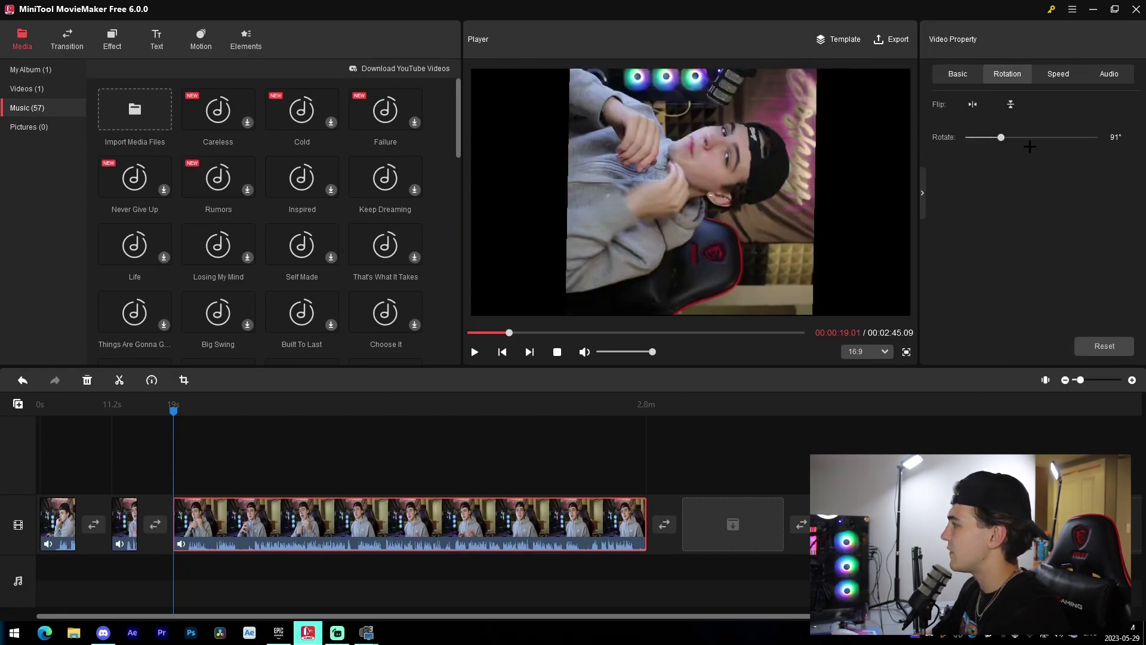
pyautogui.click(1090, 350)
pyautogui.click(973, 105)
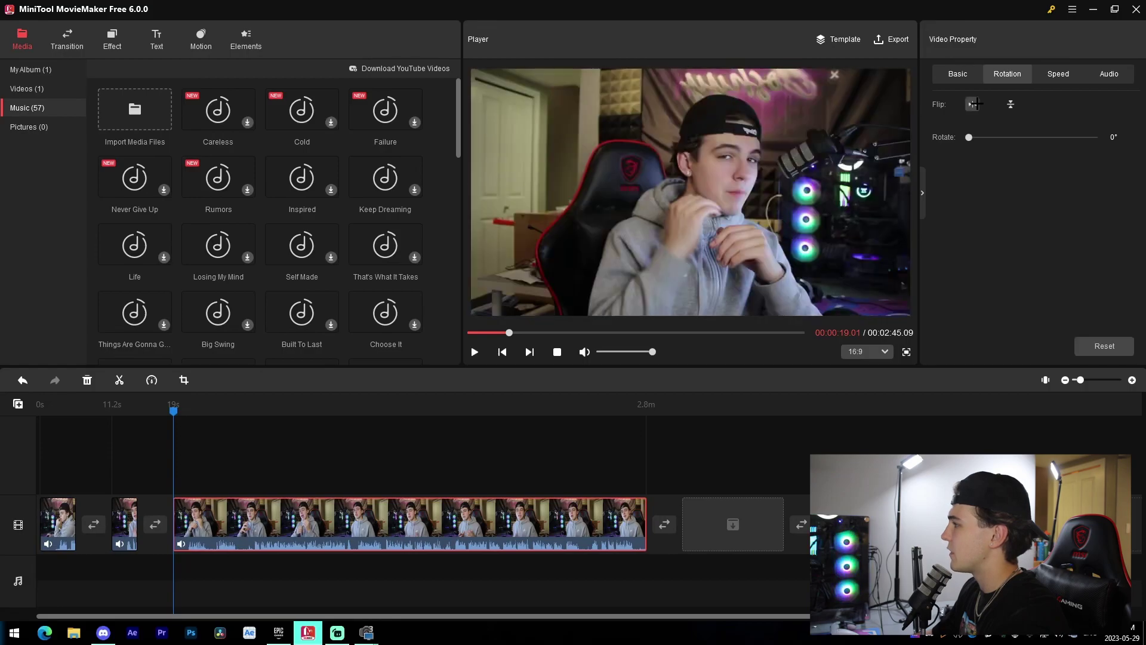
pyautogui.click(1010, 105)
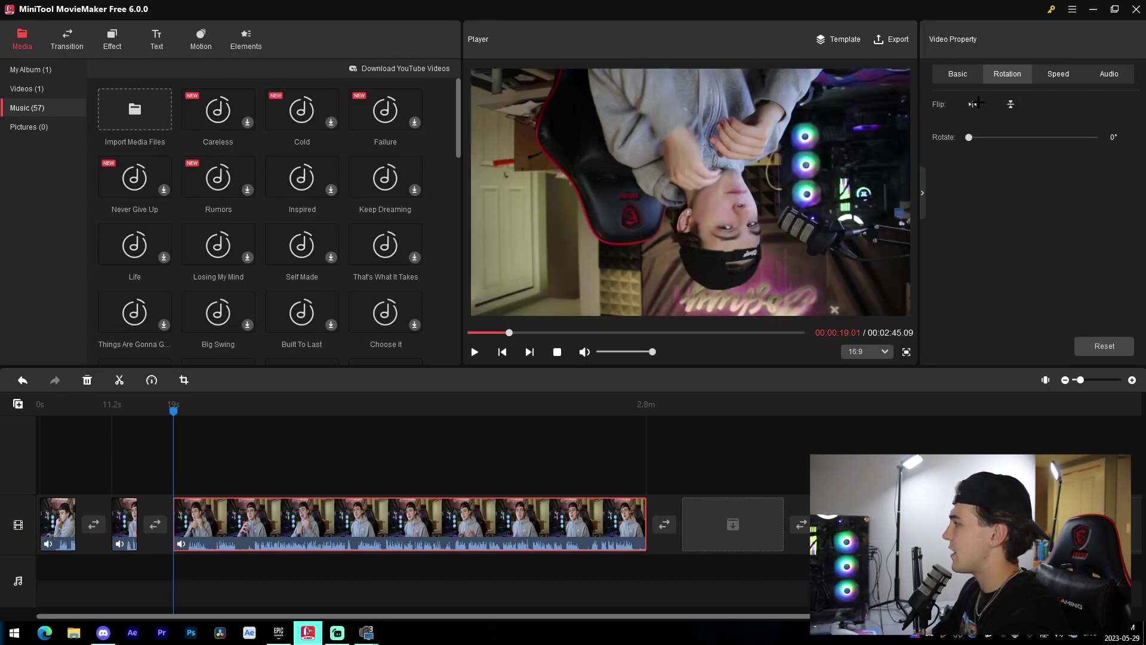
pyautogui.hotkey('ctrl', 'z')
pyautogui.hotkey('ctrl', 'z')
# Test 4x speed, return the clip to normal 1x and show its fade and volume settings.
pyautogui.click(1058, 74)
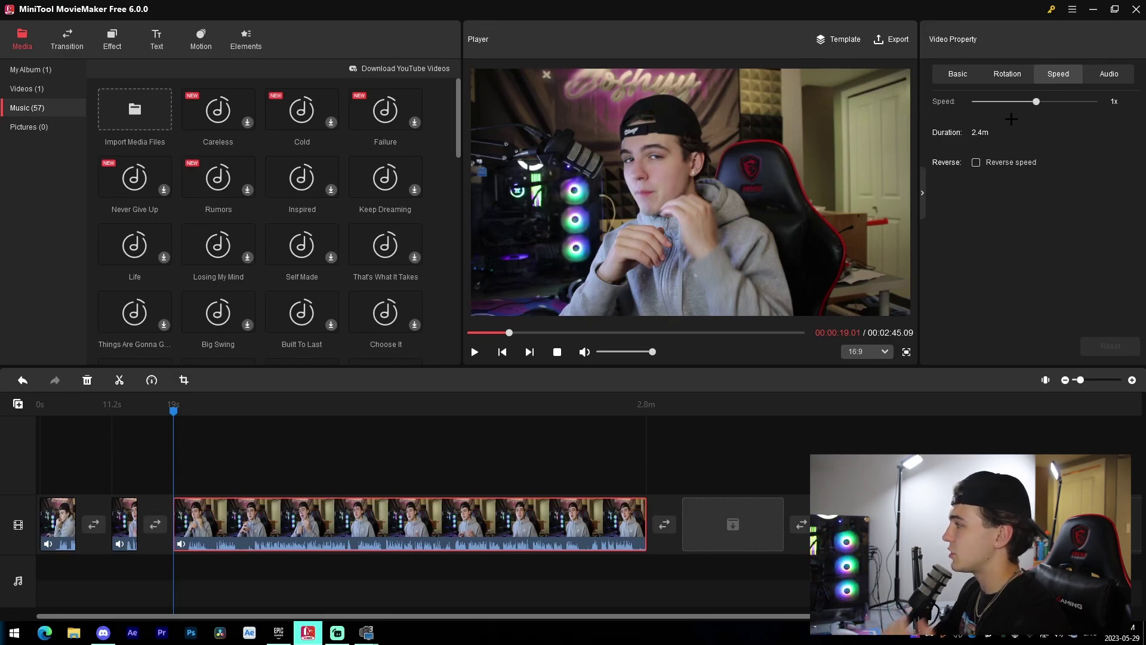
pyautogui.moveTo(1067, 108); pyautogui.dragTo(1063, 108)
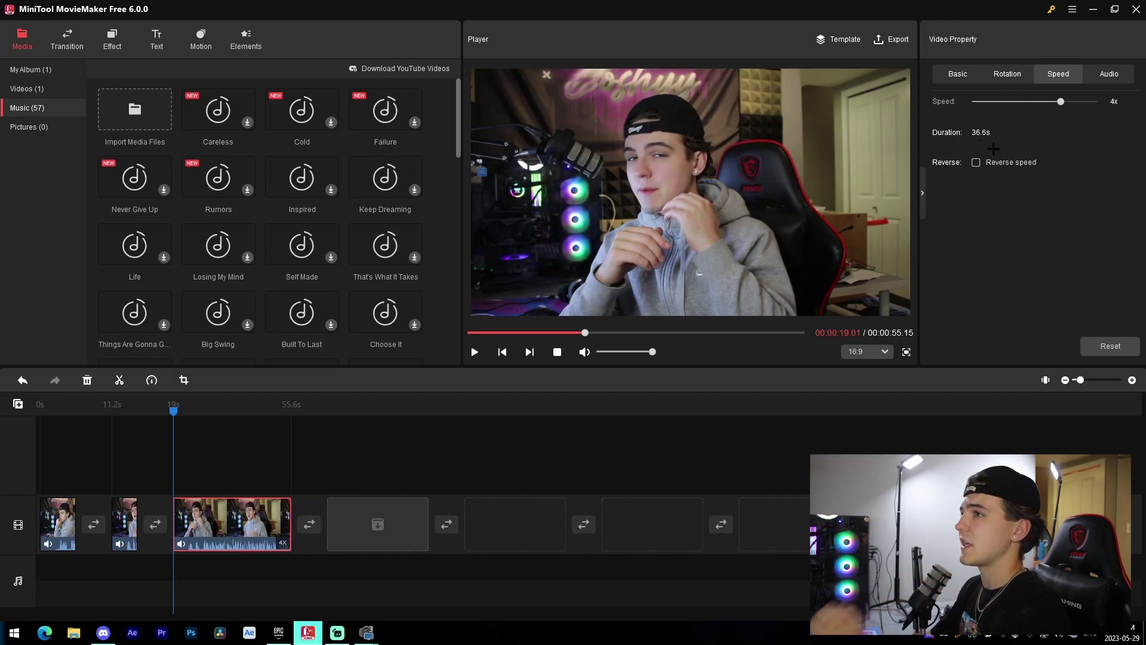
pyautogui.click(1089, 347)
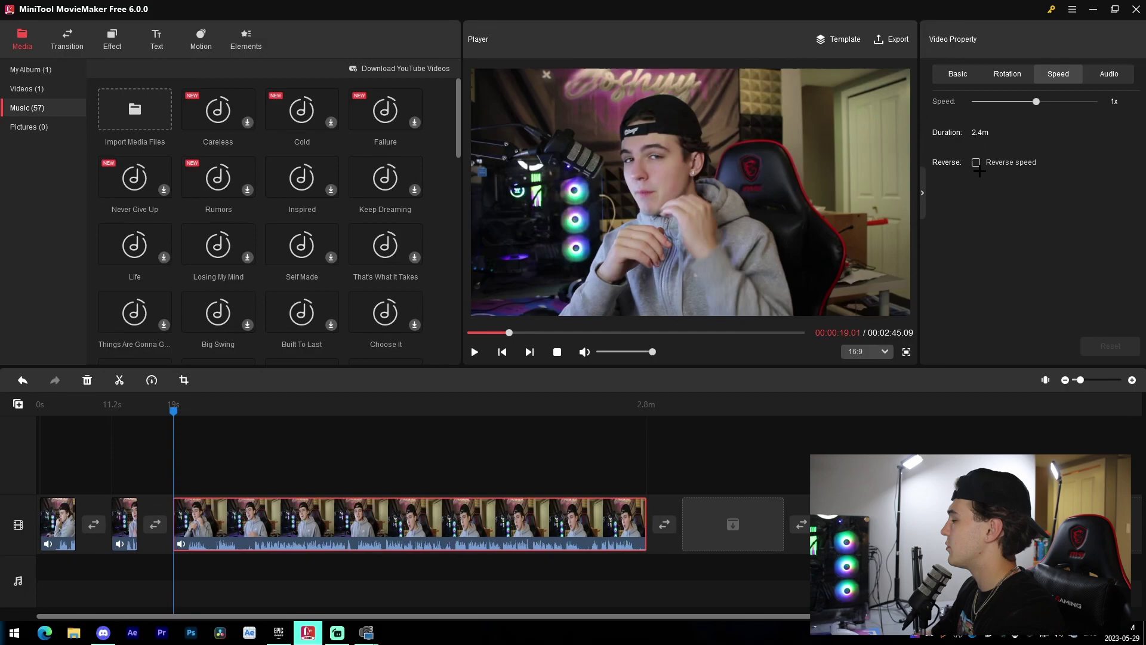
pyautogui.click(1107, 75)
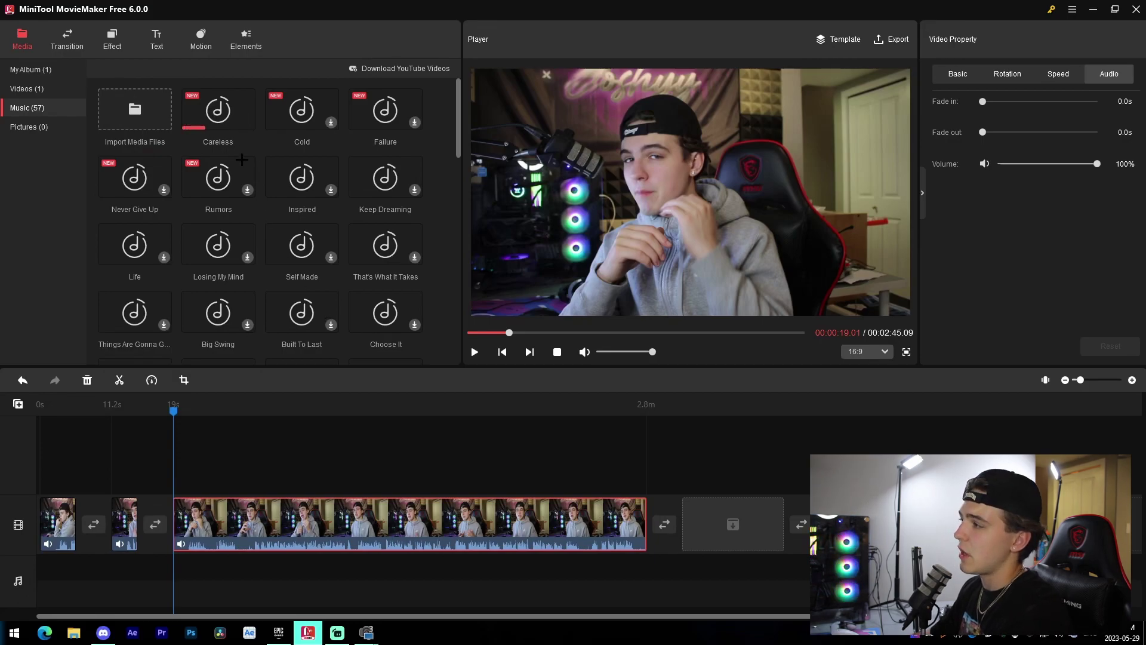
pyautogui.scroll(-5, 247, 170)
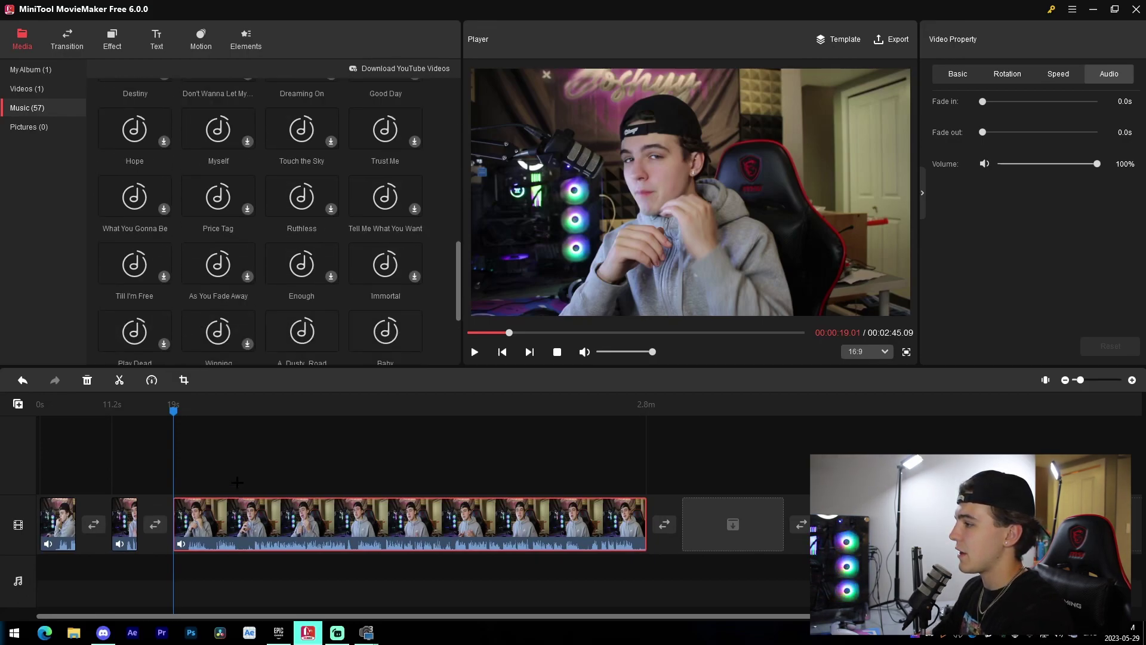
pyautogui.scroll(5, 195, 144)
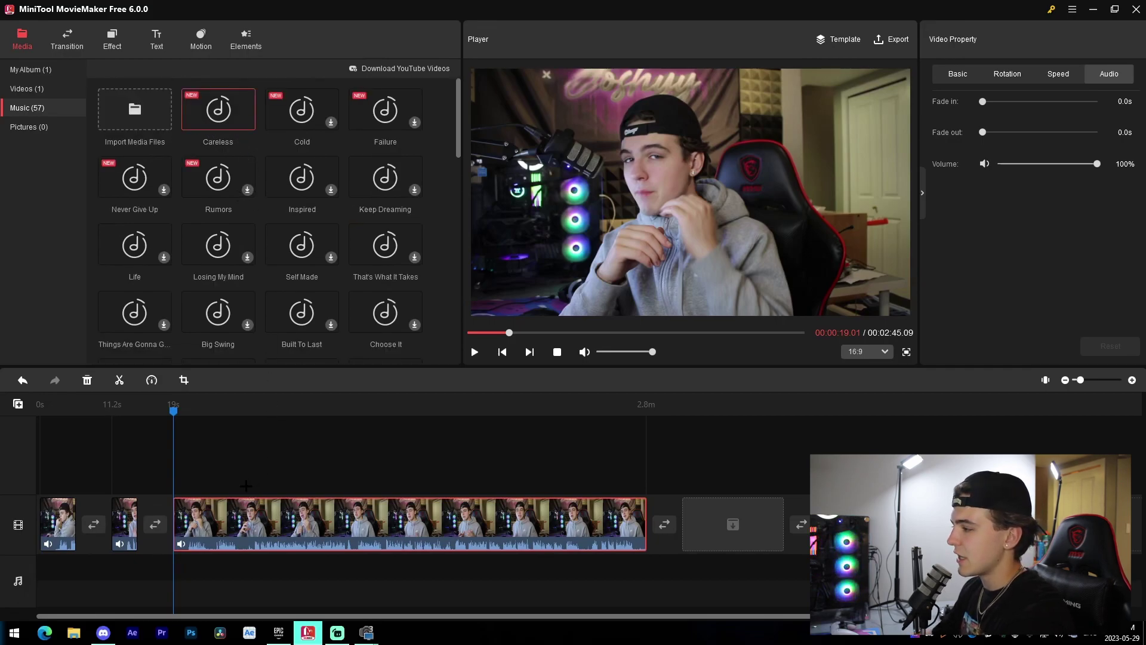
pyautogui.click(246, 486)
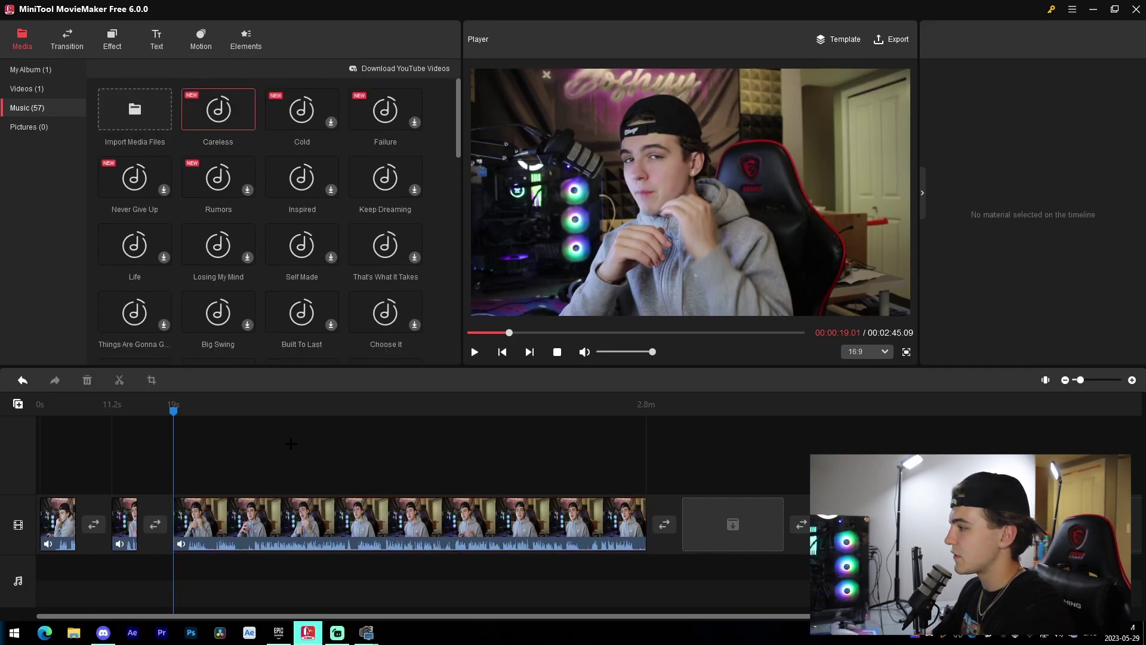
pyautogui.moveTo(722, 540); pyautogui.dragTo(341, 594)
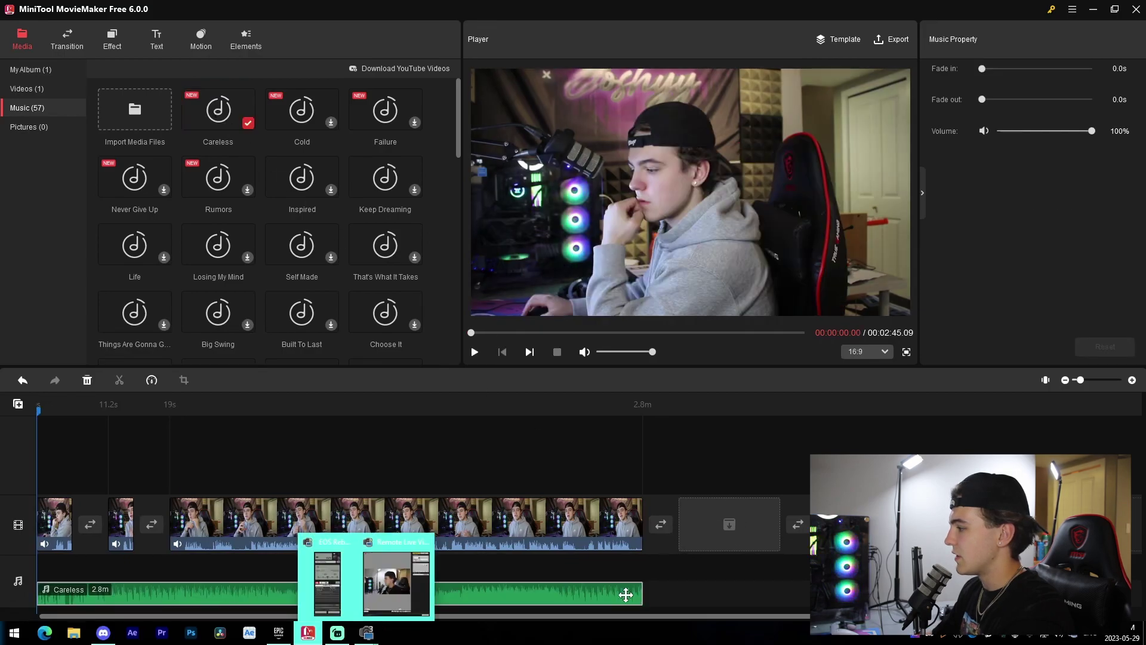
pyautogui.click(340, 595)
pyautogui.click(418, 578)
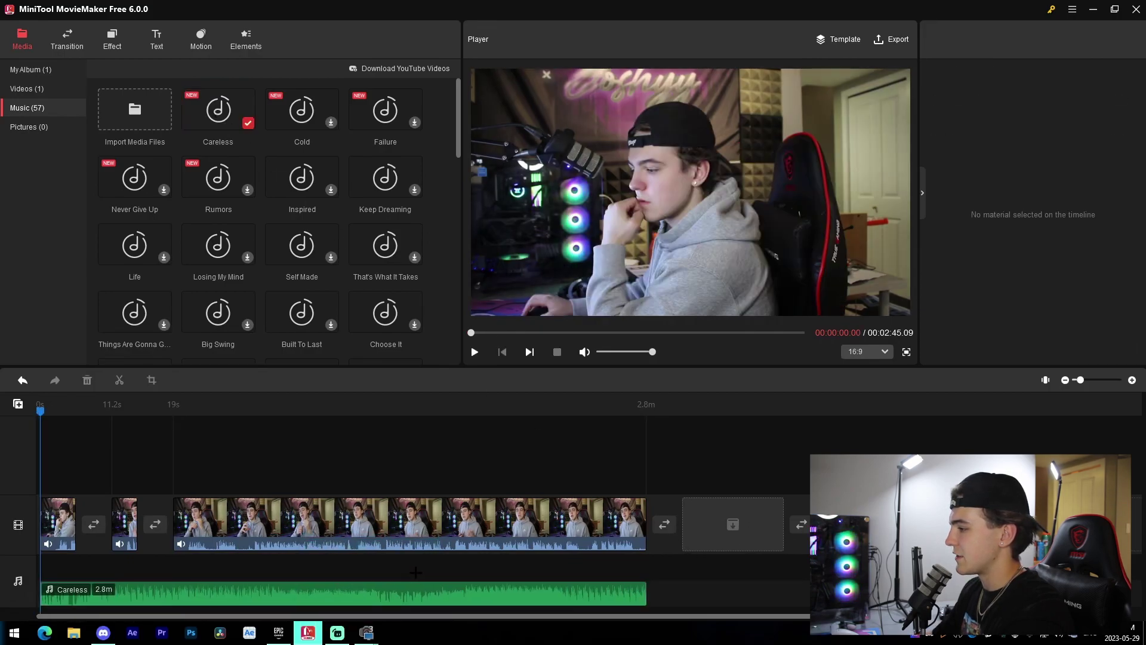
pyautogui.click(366, 593)
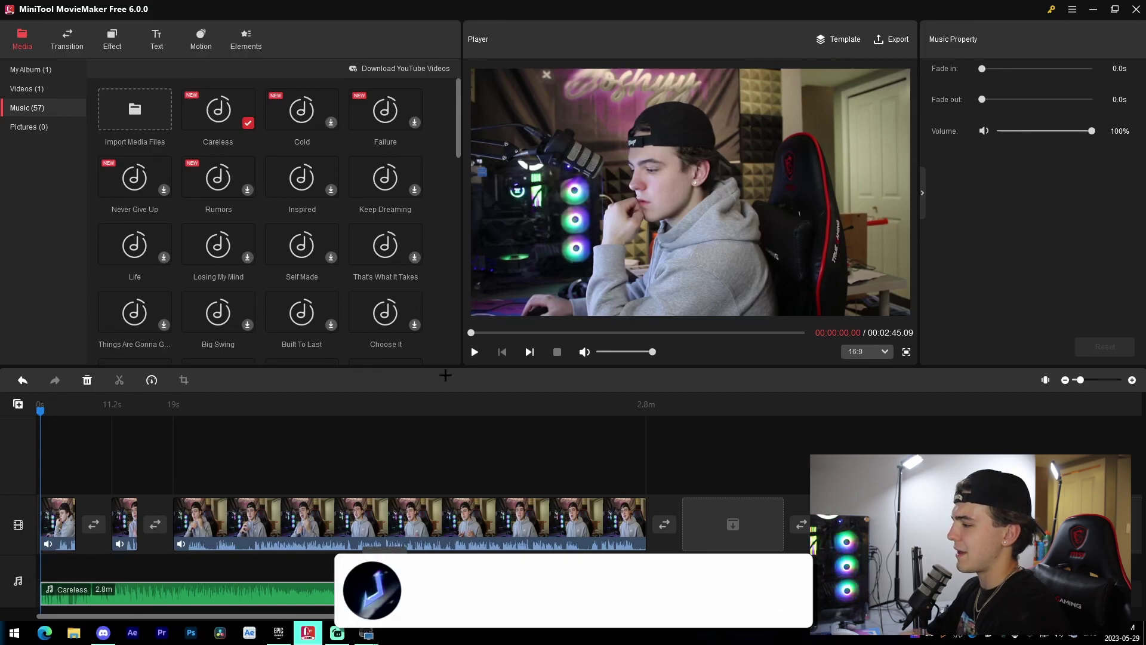
pyautogui.press('Delete')
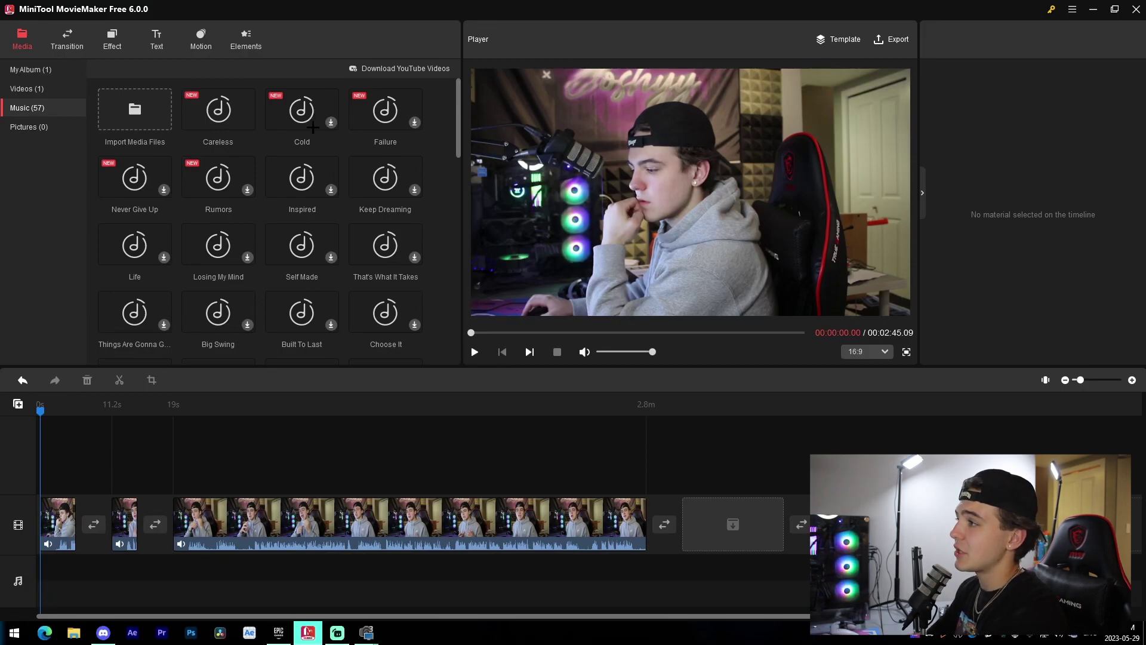
# Browse the transition categories and add the Burn transition between the second and third clips.
pyautogui.click(71, 43)
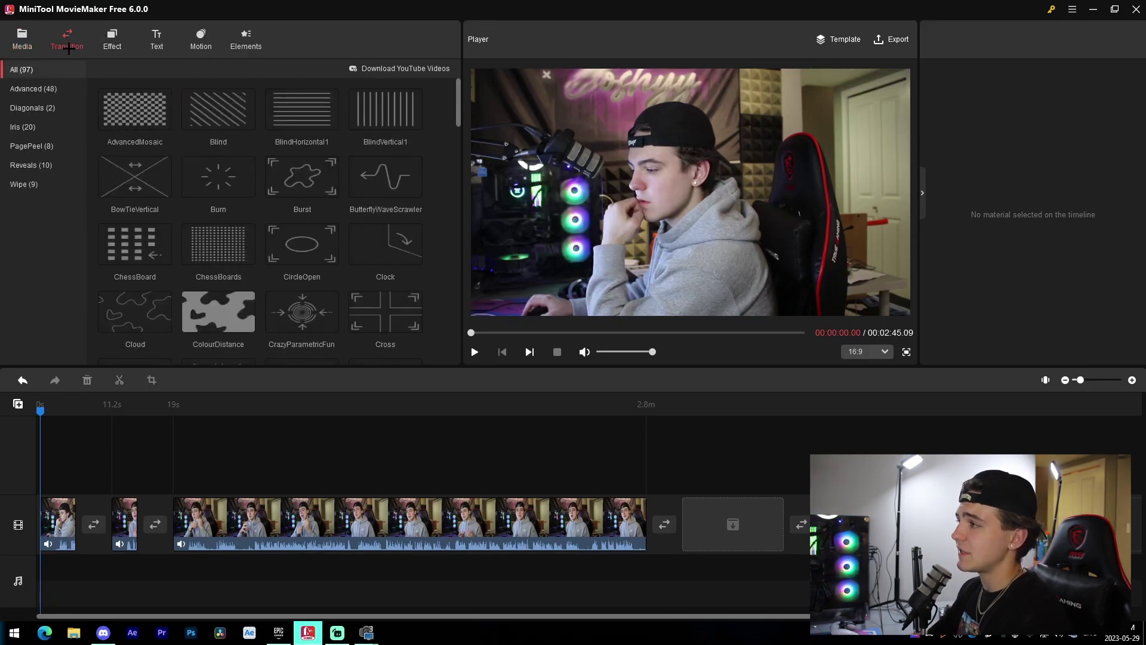
pyautogui.click(33, 88)
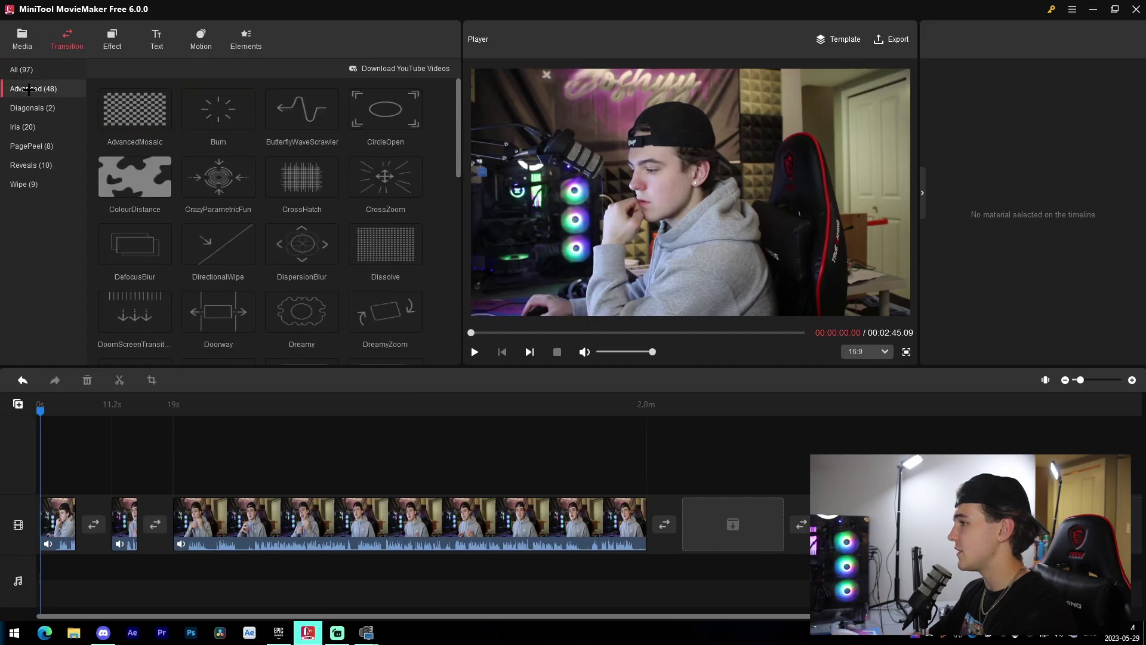
pyautogui.click(33, 107)
pyautogui.click(24, 126)
pyautogui.click(36, 146)
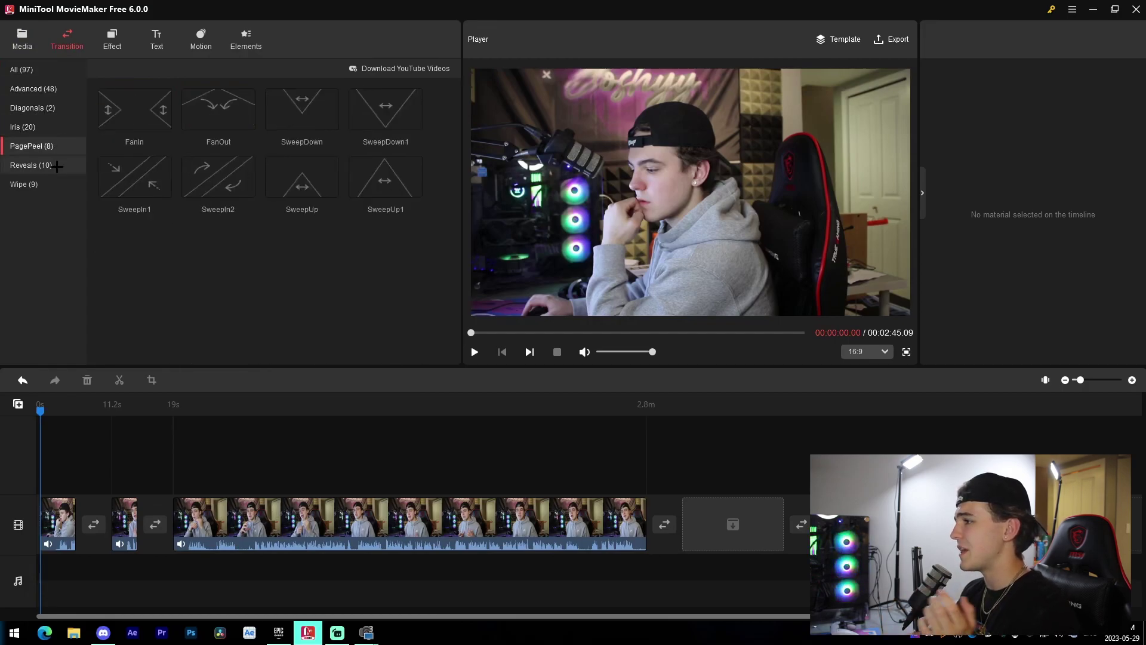
pyautogui.click(36, 165)
pyautogui.click(36, 183)
pyautogui.click(42, 89)
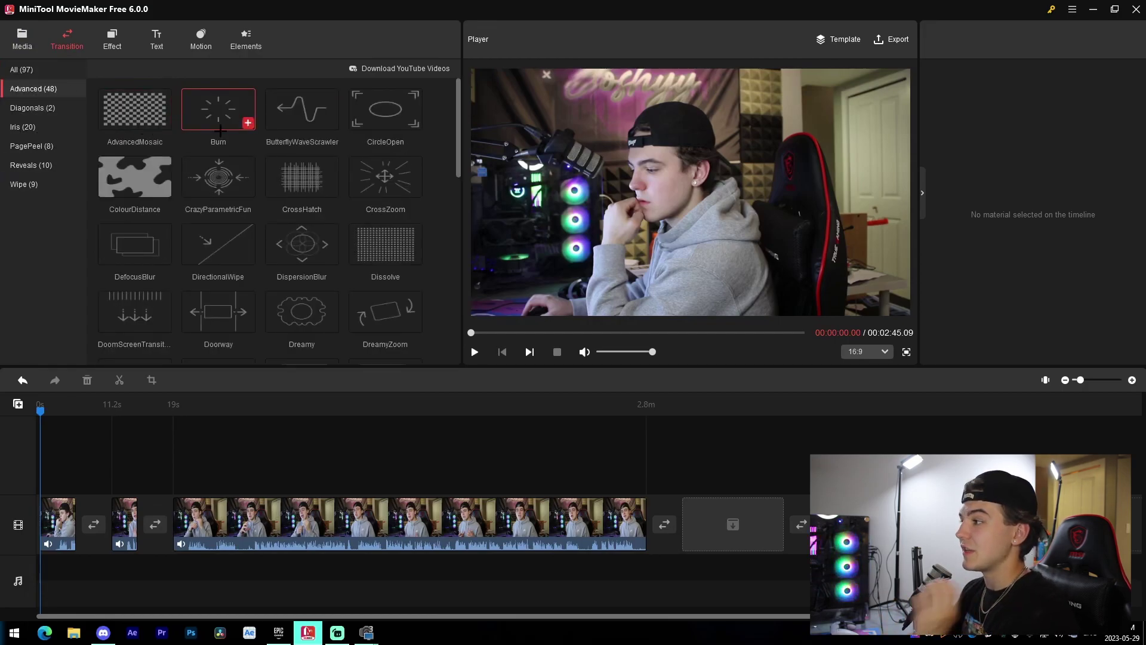
pyautogui.click(159, 525)
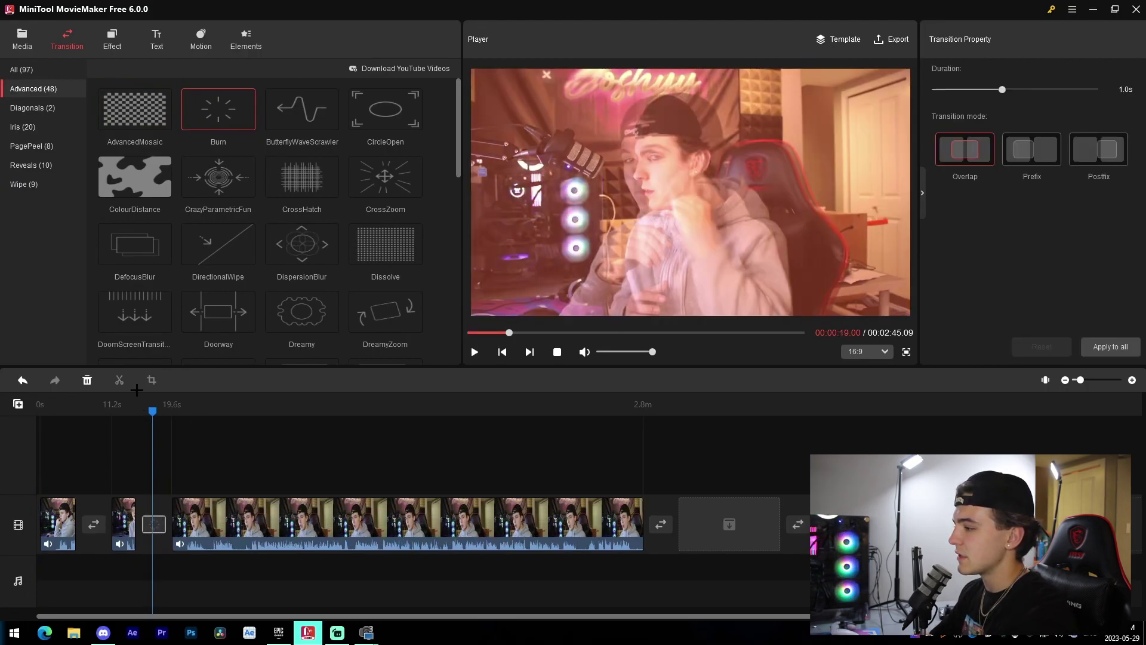
# Browse the Diagonals, Iris, Reveals and PagePeel transitions and undo the last added transition.
pyautogui.moveTo(271, 191)
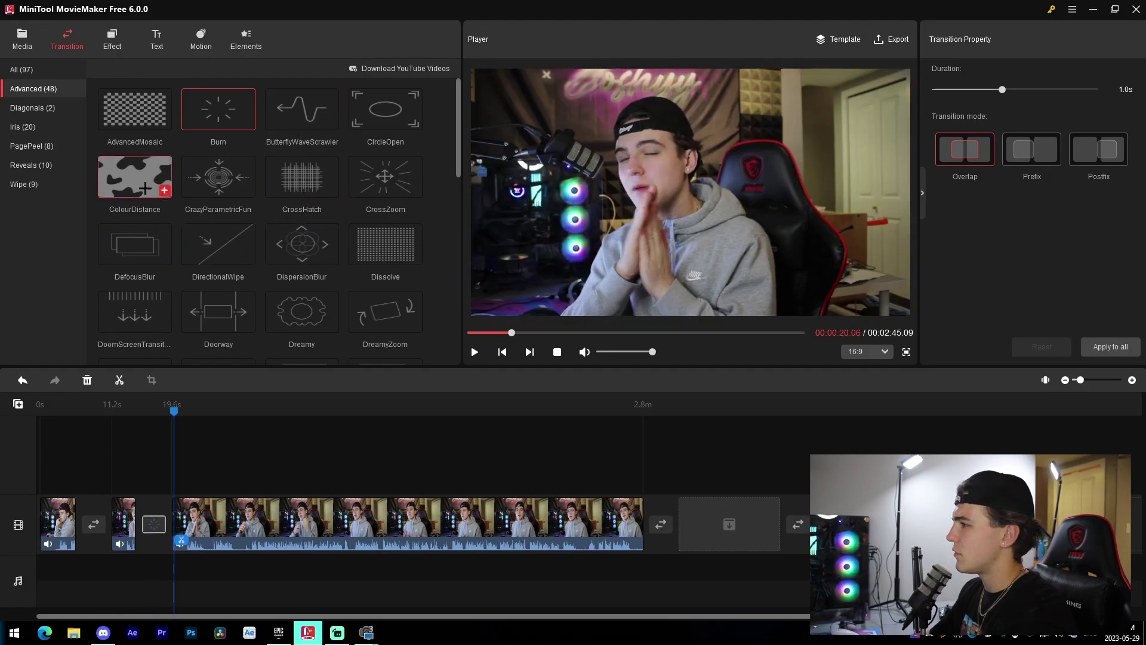
pyautogui.click(35, 109)
pyautogui.click(32, 128)
pyautogui.click(48, 164)
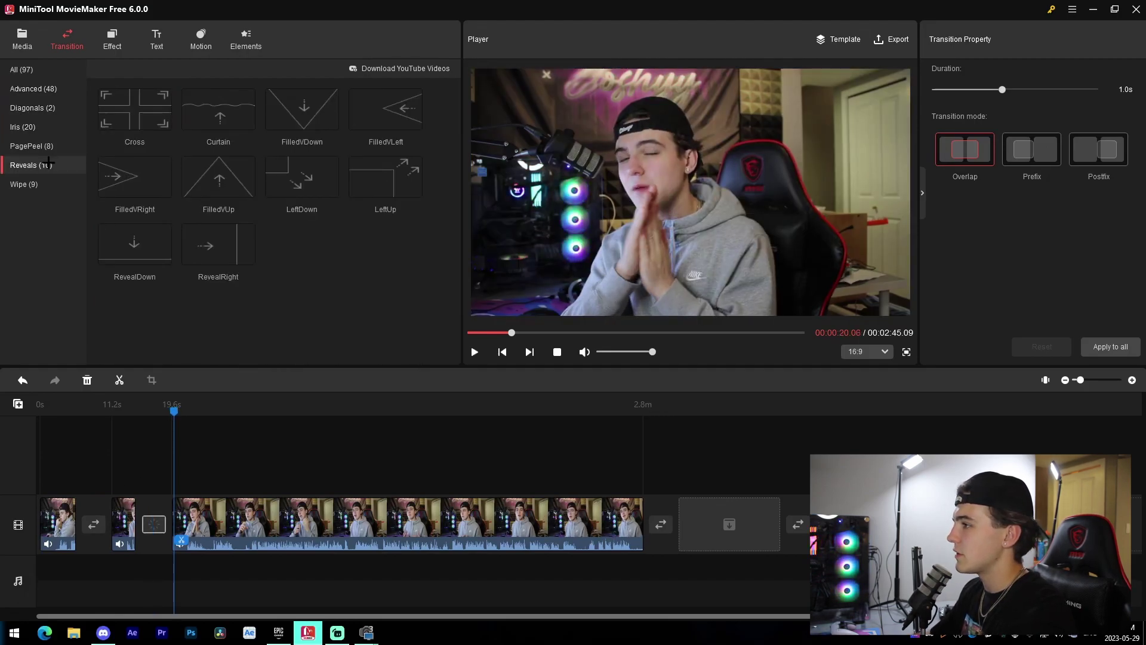
pyautogui.click(44, 147)
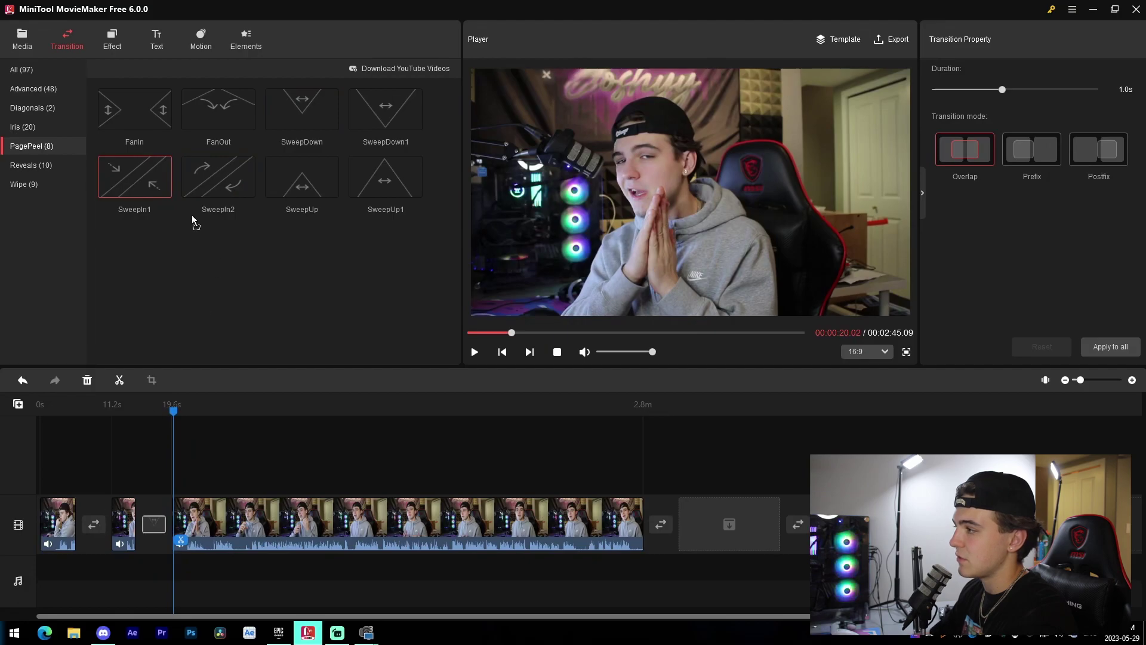
pyautogui.hotkey('ctrl', 'z')
# Try a transition between the first two clips, undo it and select the third clip.
pyautogui.click(31, 165)
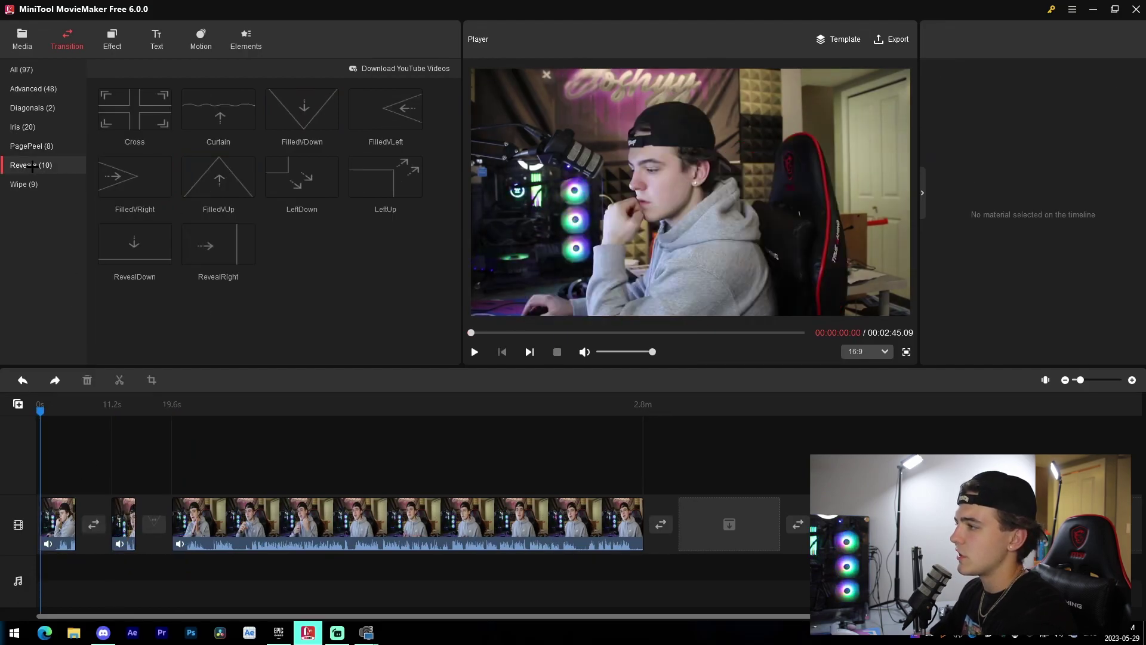
pyautogui.click(63, 191)
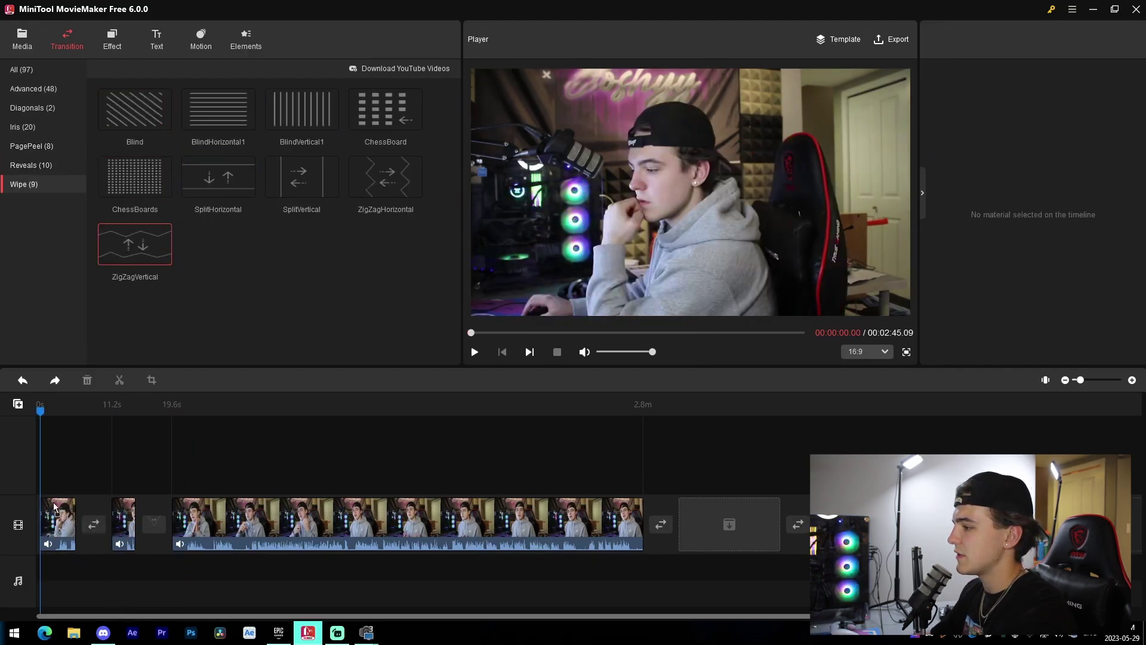
pyautogui.click(96, 526)
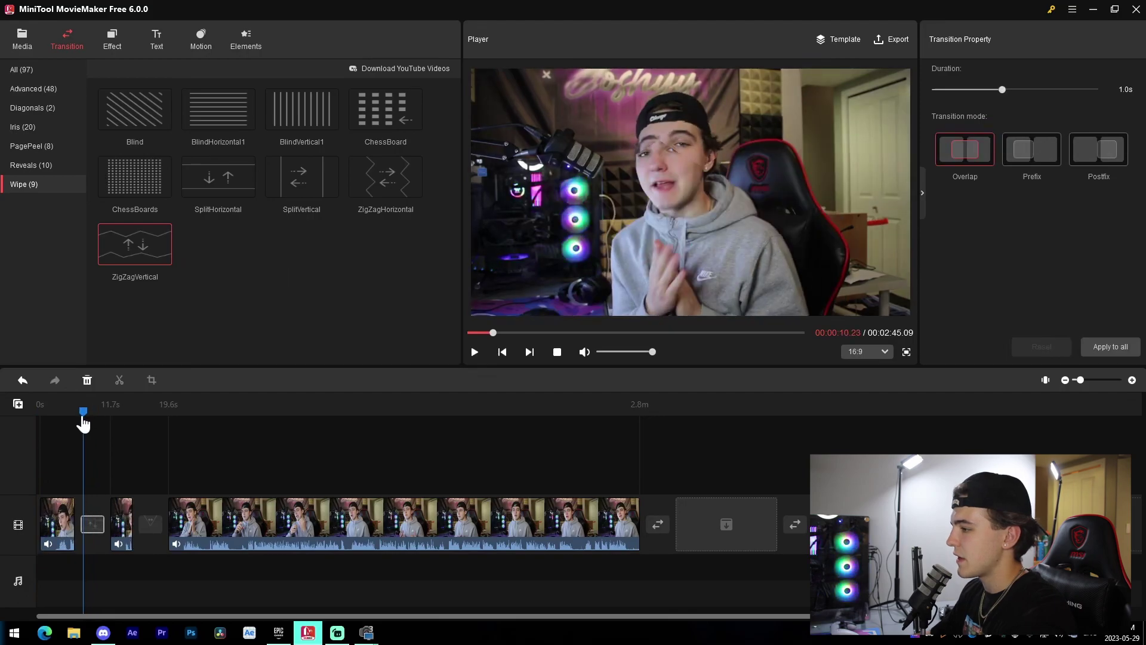
pyautogui.hotkey('ctrl', 'z')
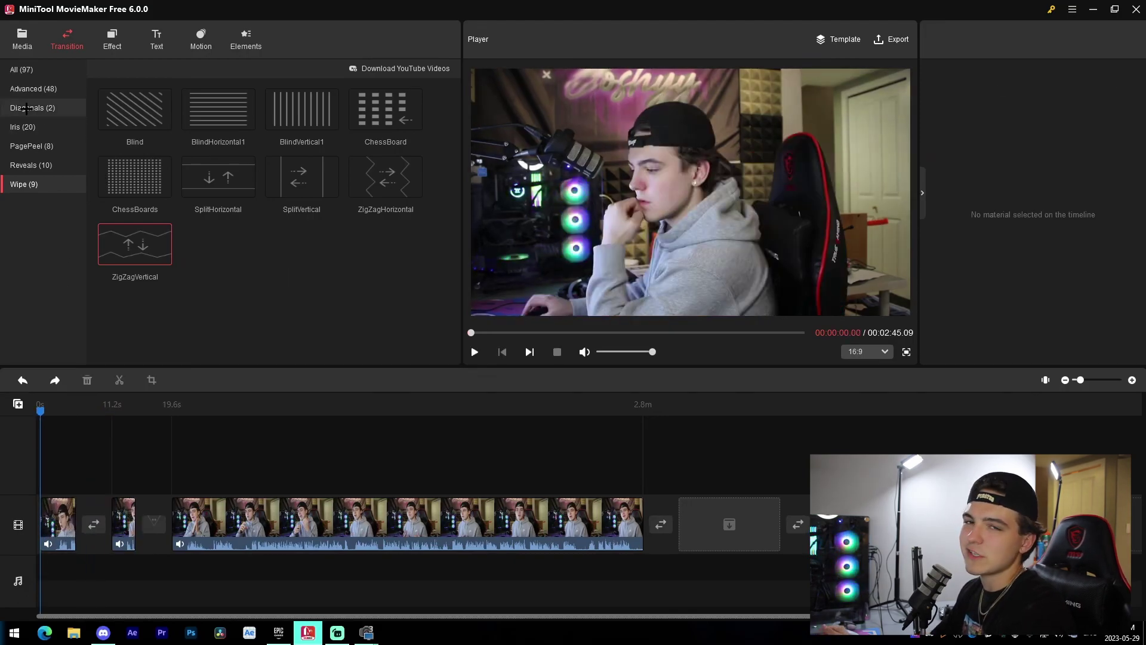
pyautogui.click(573, 524)
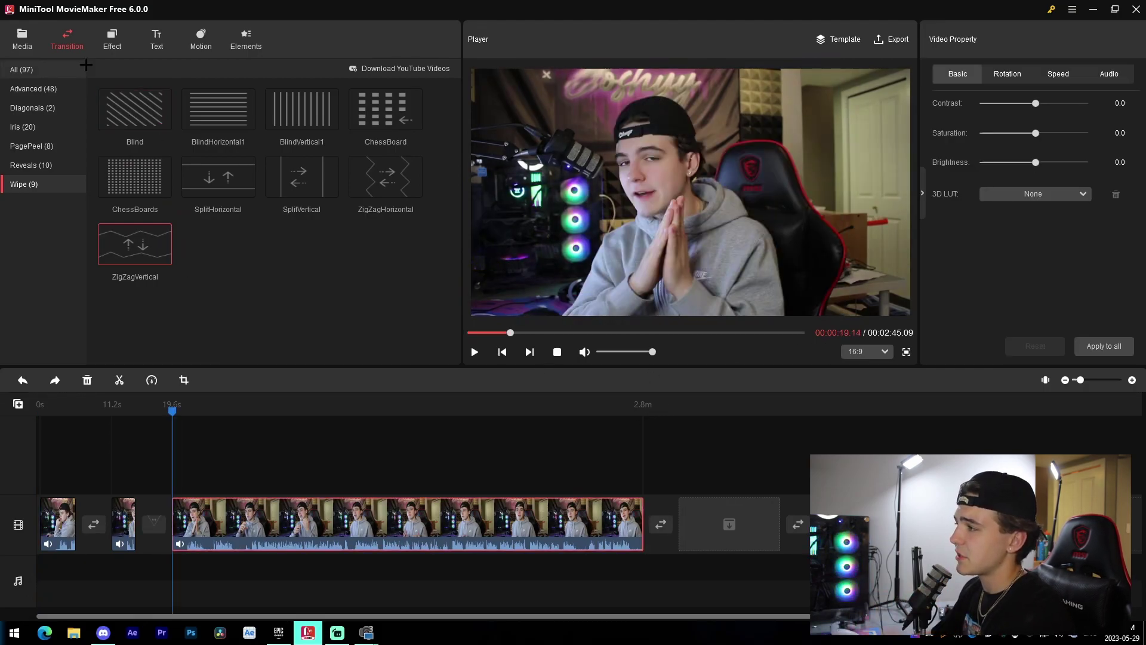
# Apply the Toaster effect to the third clip, then undo it.
pyautogui.click(112, 40)
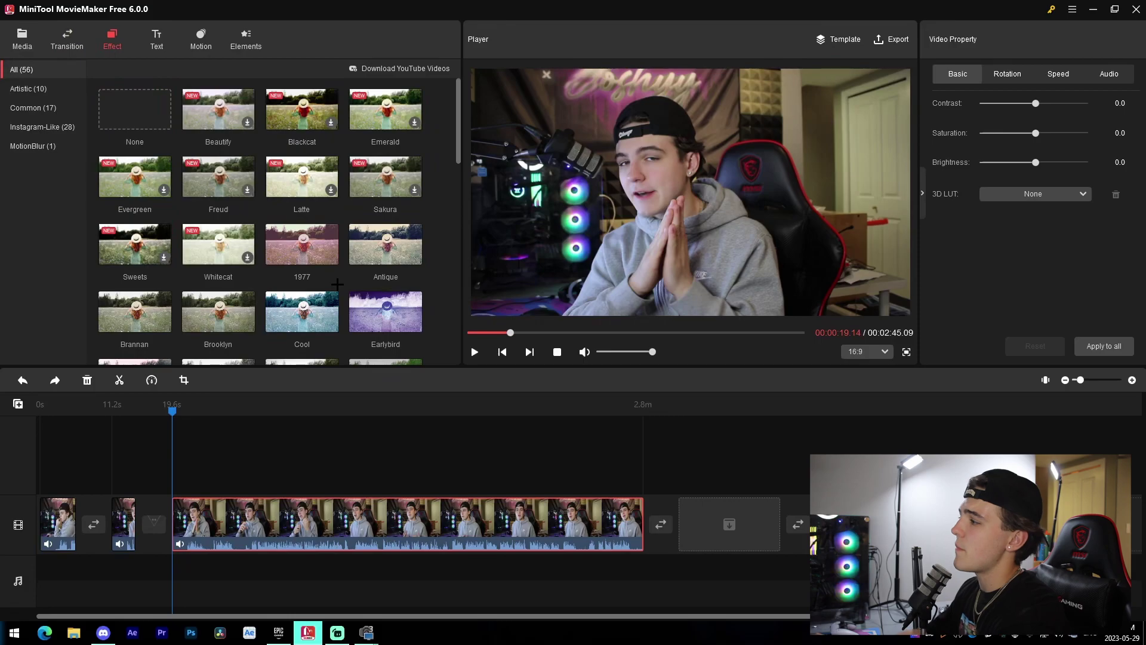
pyautogui.scroll(-6, 172, 290)
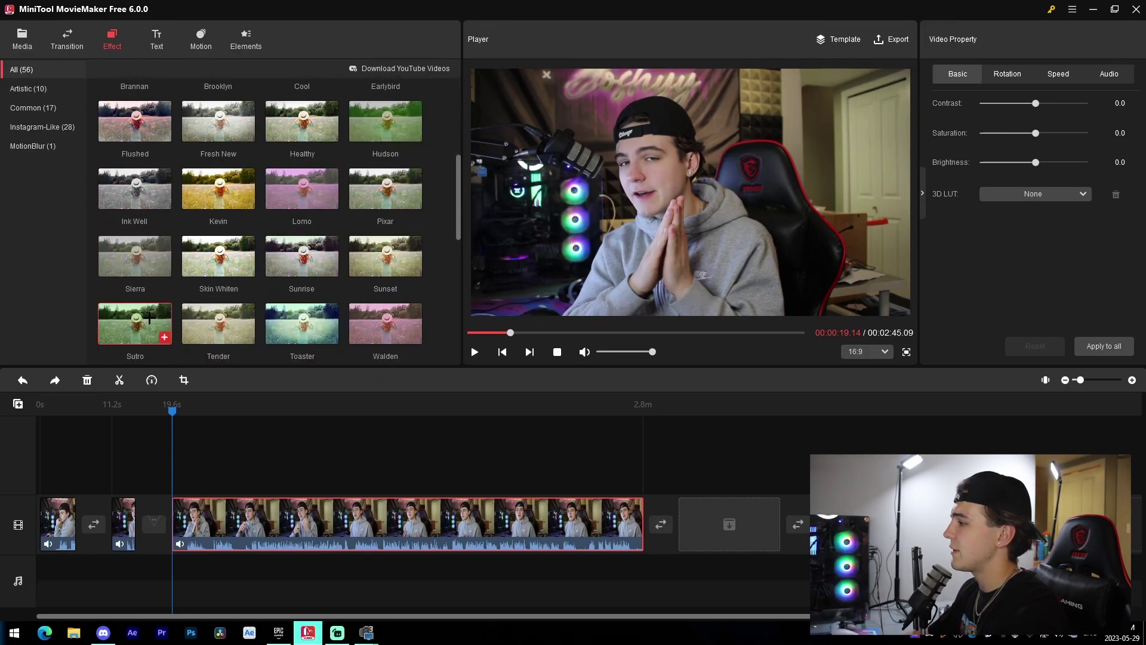
pyautogui.click(332, 308)
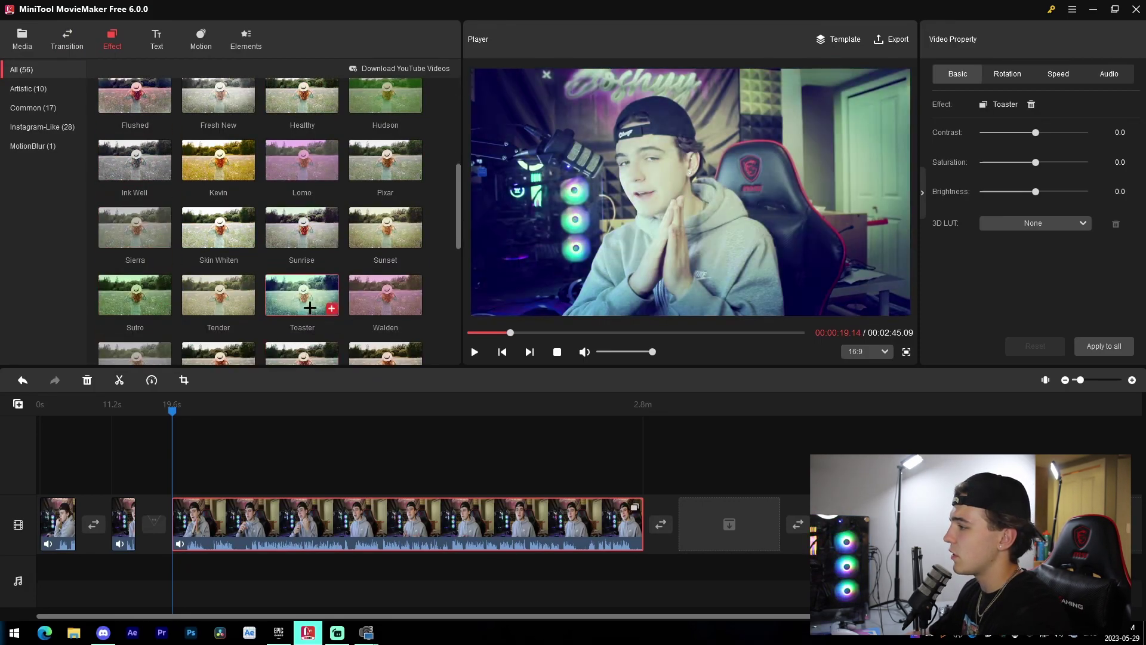
pyautogui.hotkey('ctrl', 'z')
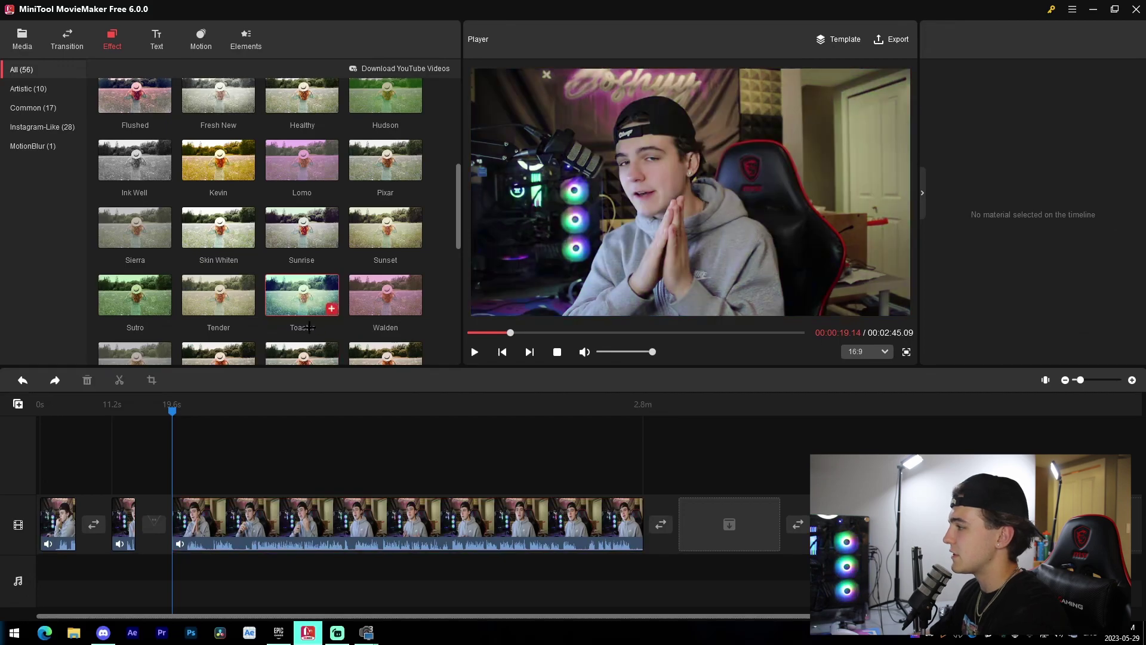
# Browse the Artistic, Common, Instagram-Like and MotionBlur effects and try ColorJittering without keeping it.
pyautogui.scroll(-5, 305, 334)
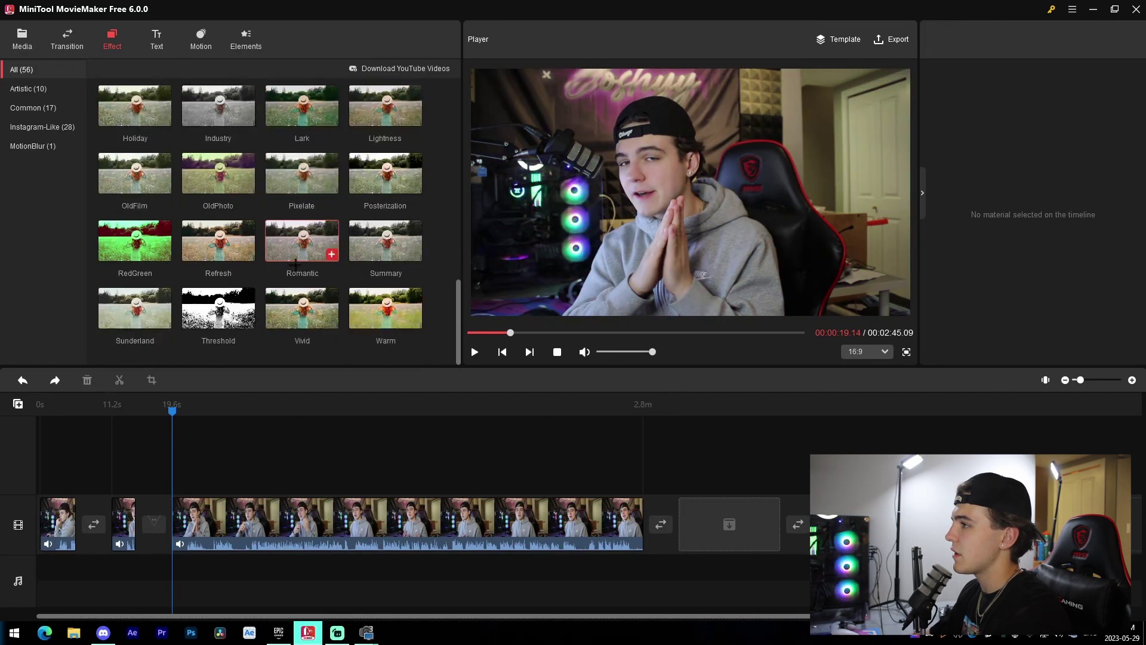
pyautogui.click(28, 88)
pyautogui.click(36, 108)
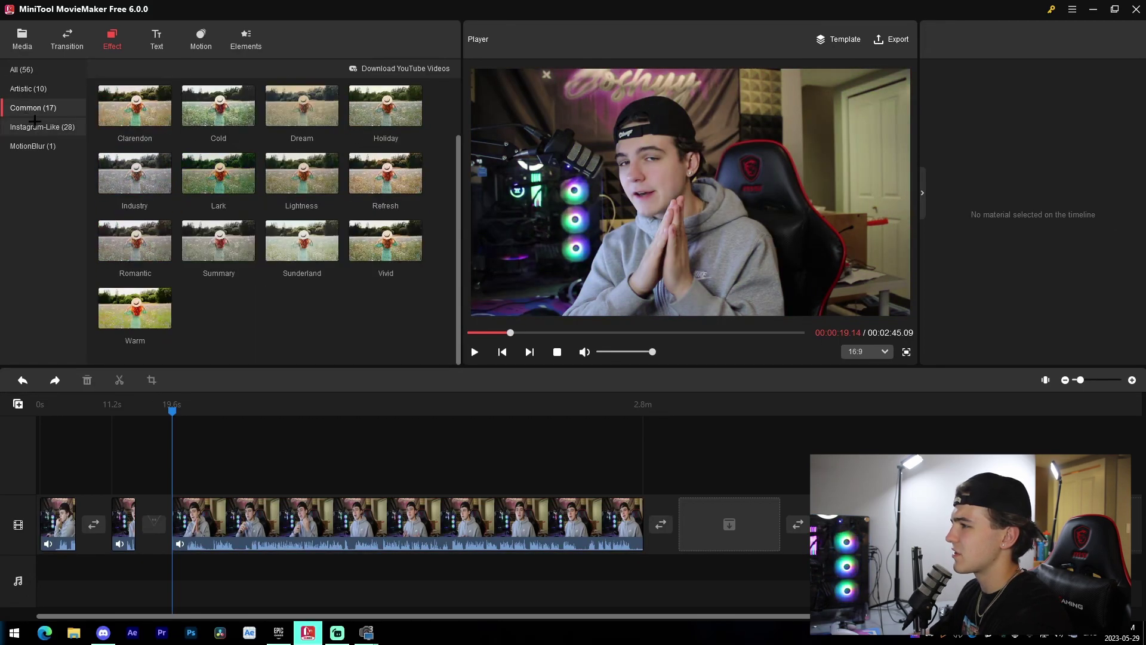
pyautogui.click(42, 126)
pyautogui.click(45, 146)
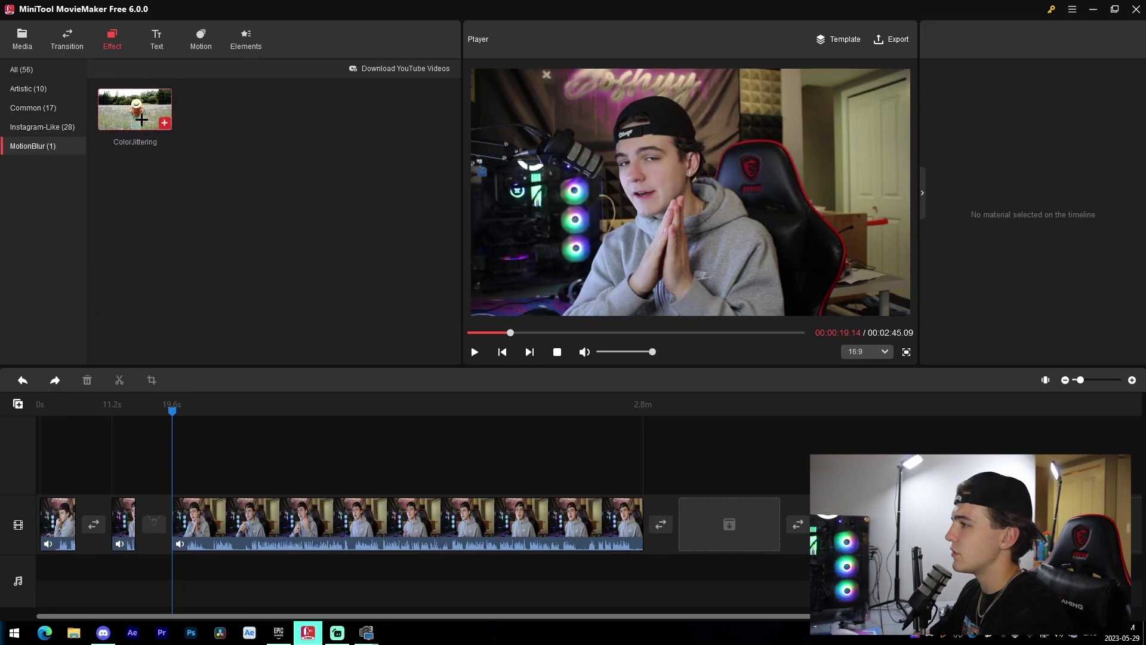
pyautogui.click(328, 528)
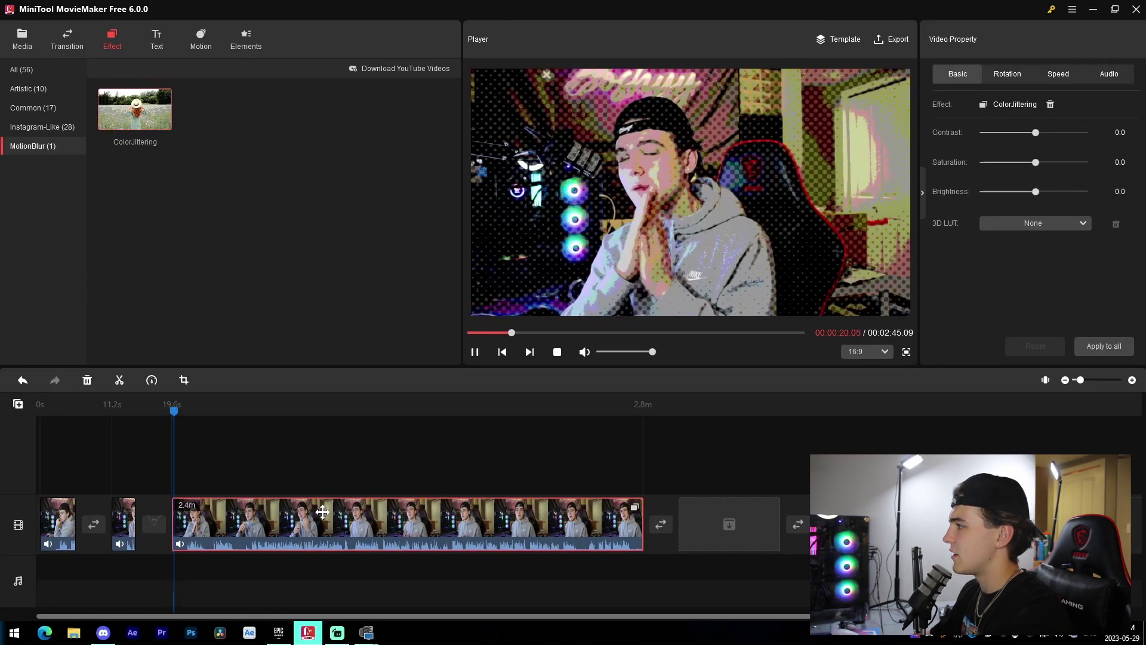
pyautogui.click(282, 374)
pyautogui.click(46, 127)
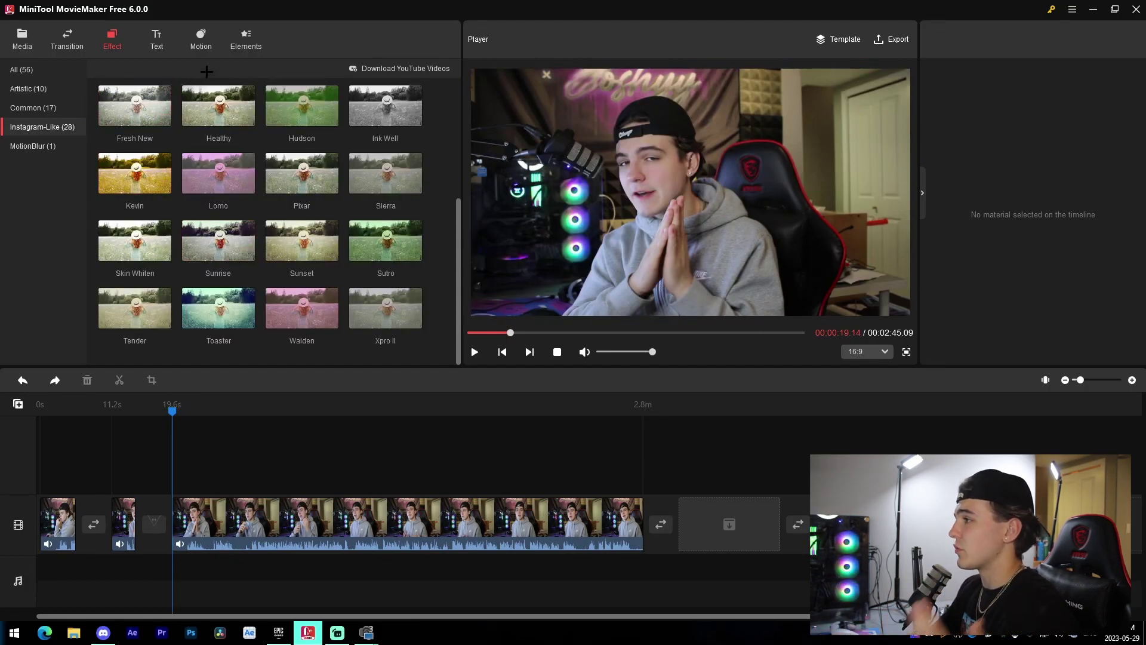
pyautogui.click(162, 45)
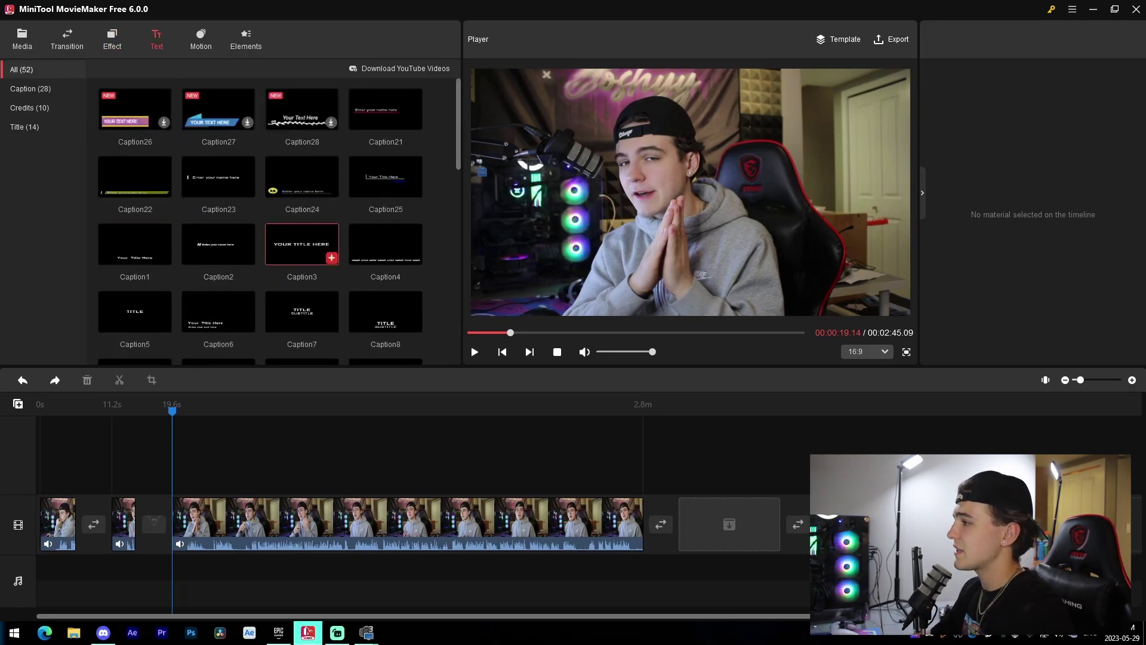
# Place the Caption3 title above the third clip and type 'SO IN THIS VIDEO'.
pyautogui.moveTo(203, 494); pyautogui.dragTo(205, 492)
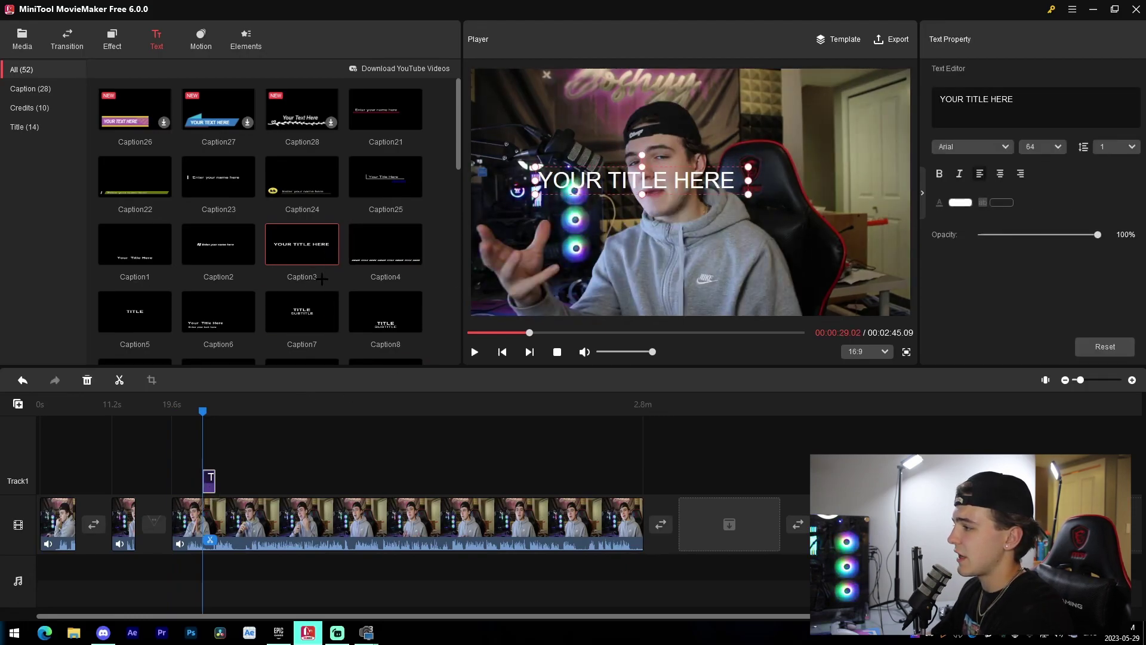
pyautogui.doubleClick(633, 183)
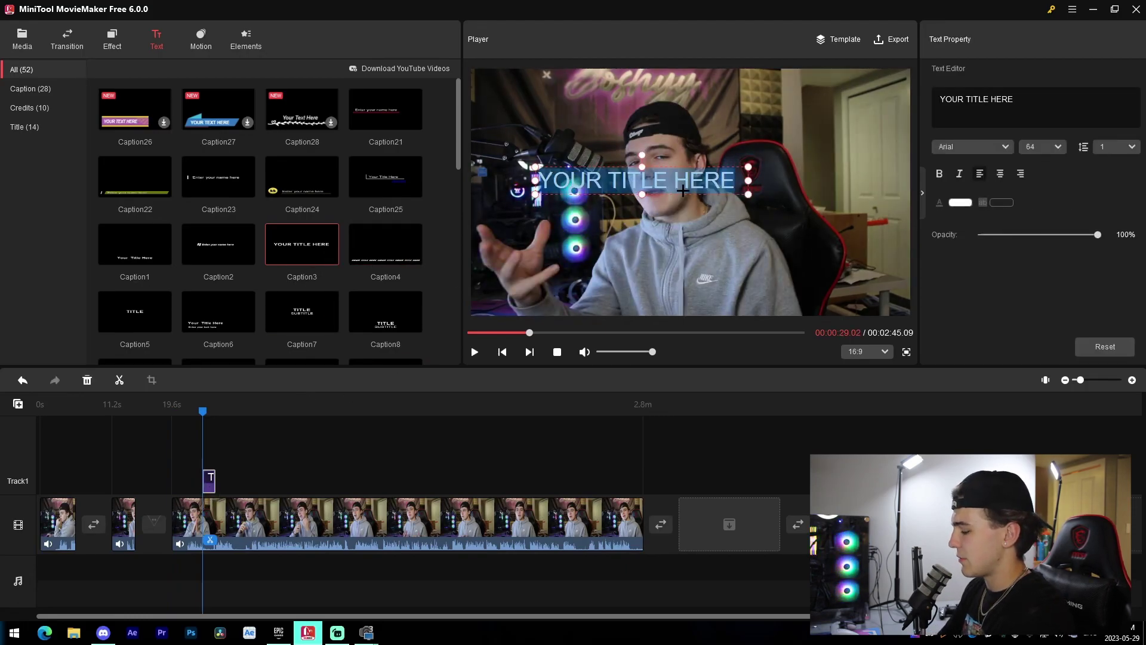
pyautogui.write('SO')
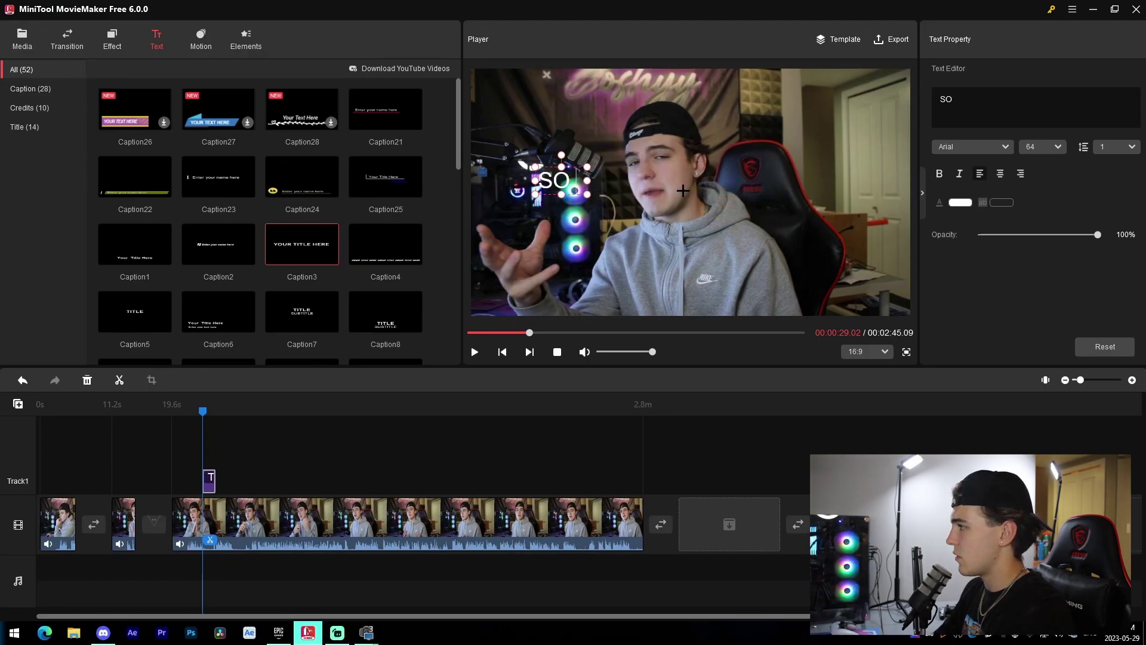
pyautogui.write(' IN THIS VIDEO')
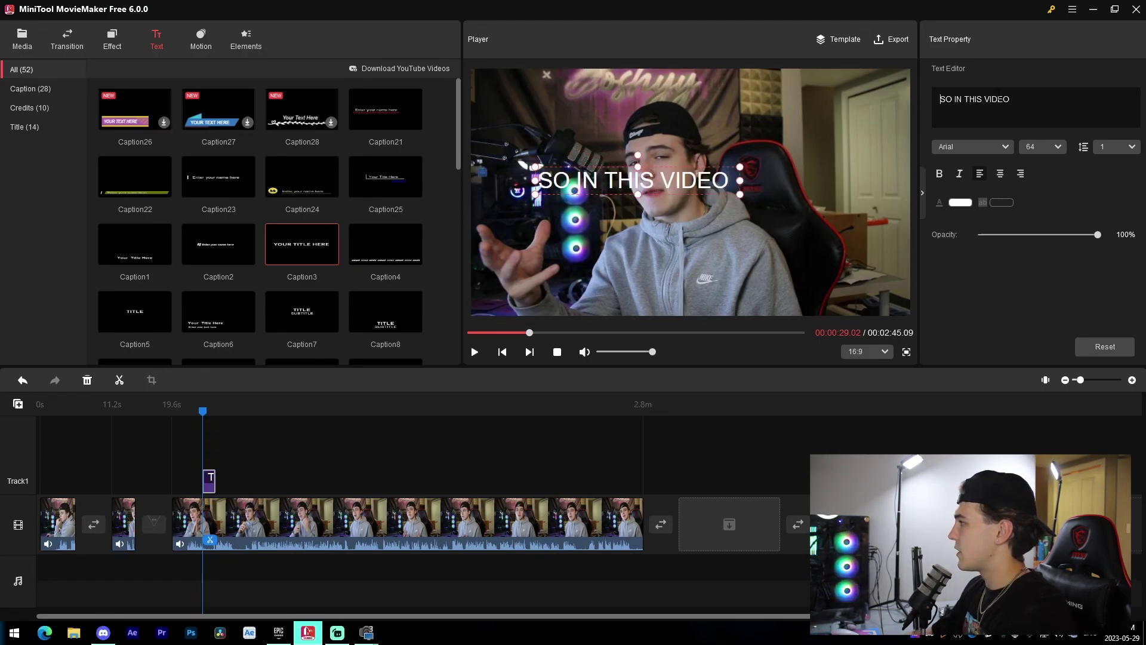
# Try Bowlby One SC, then set the caption font to GHEA Grapalat.
pyautogui.click(972, 147)
pyautogui.scroll(-6, 987, 268)
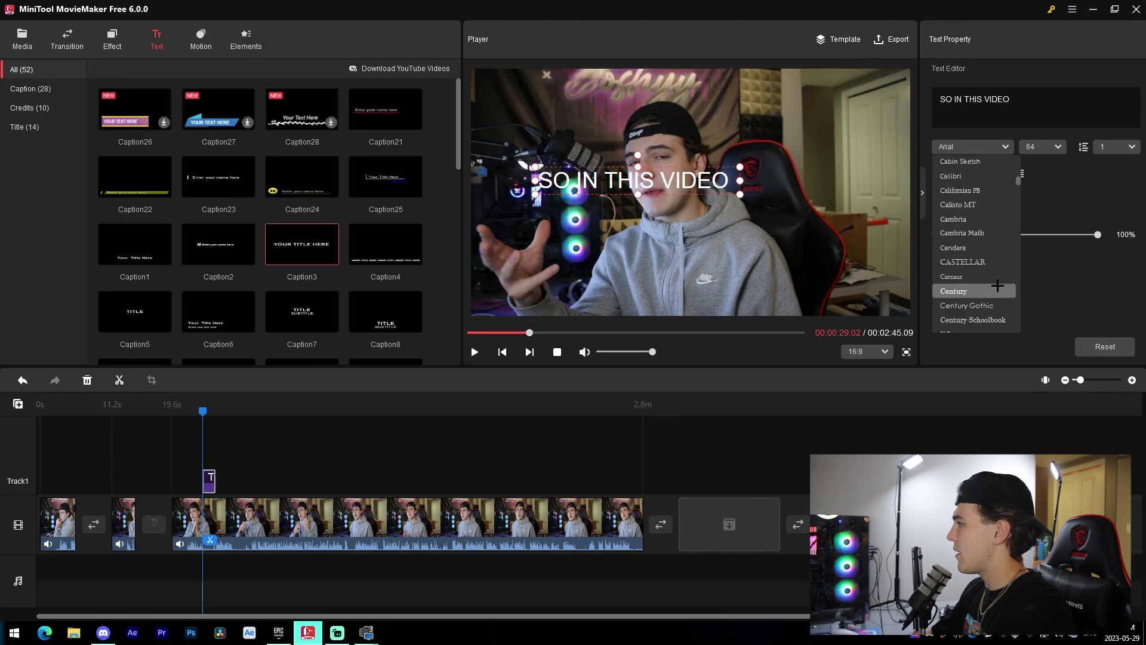
pyautogui.scroll(2, 987, 268)
pyautogui.click(967, 219)
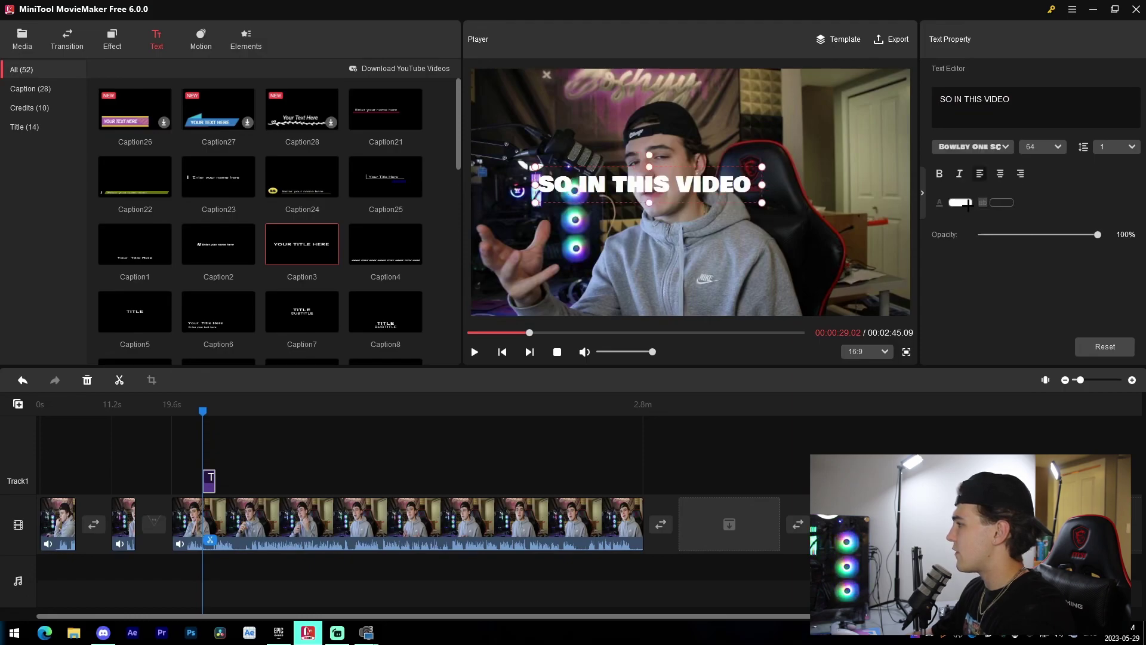
pyautogui.click(969, 153)
pyautogui.scroll(-8, 977, 279)
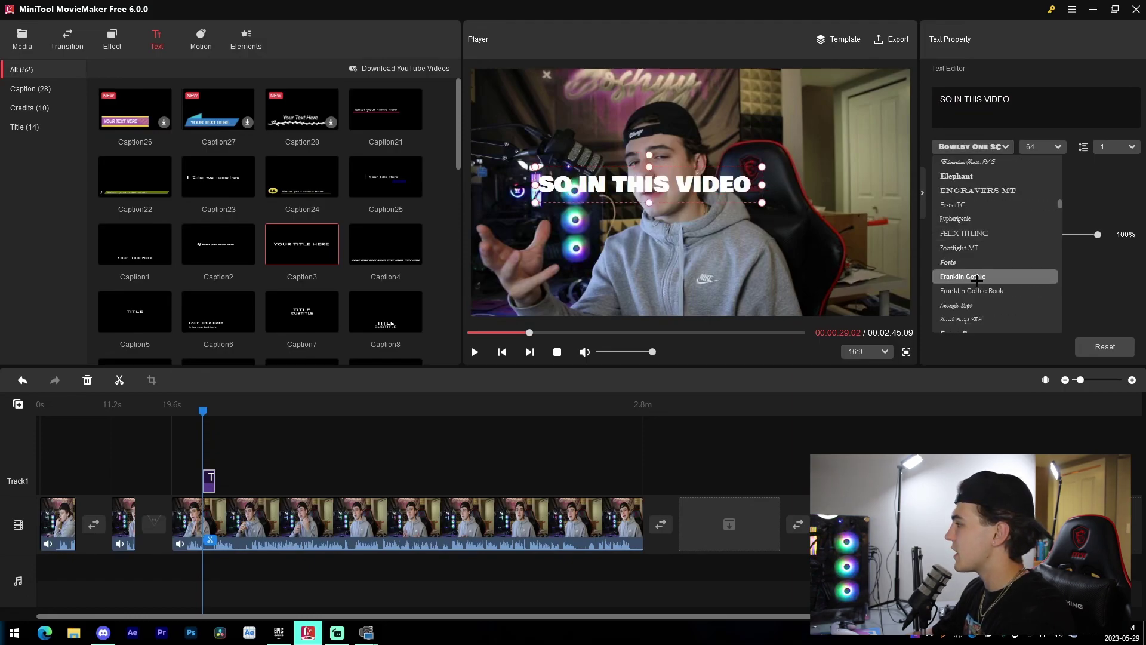
pyautogui.scroll(-3, 976, 279)
pyautogui.click(974, 204)
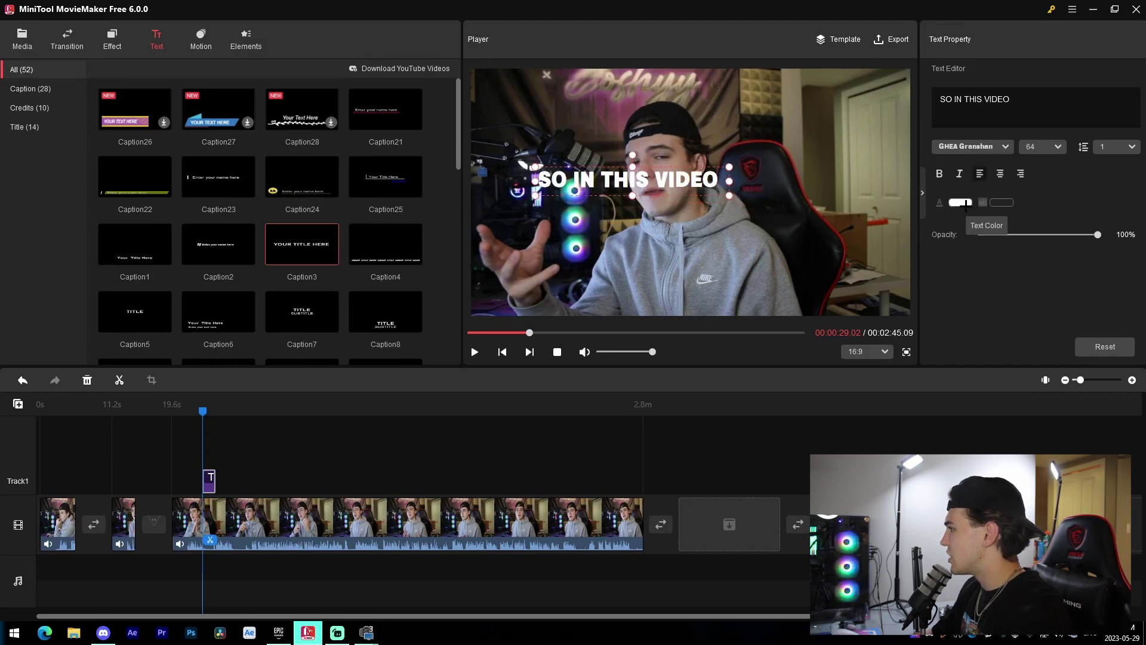
# Give the caption a black outline, testing and removing a light blue highlight and italics.
pyautogui.click(1001, 203)
pyautogui.click(1028, 334)
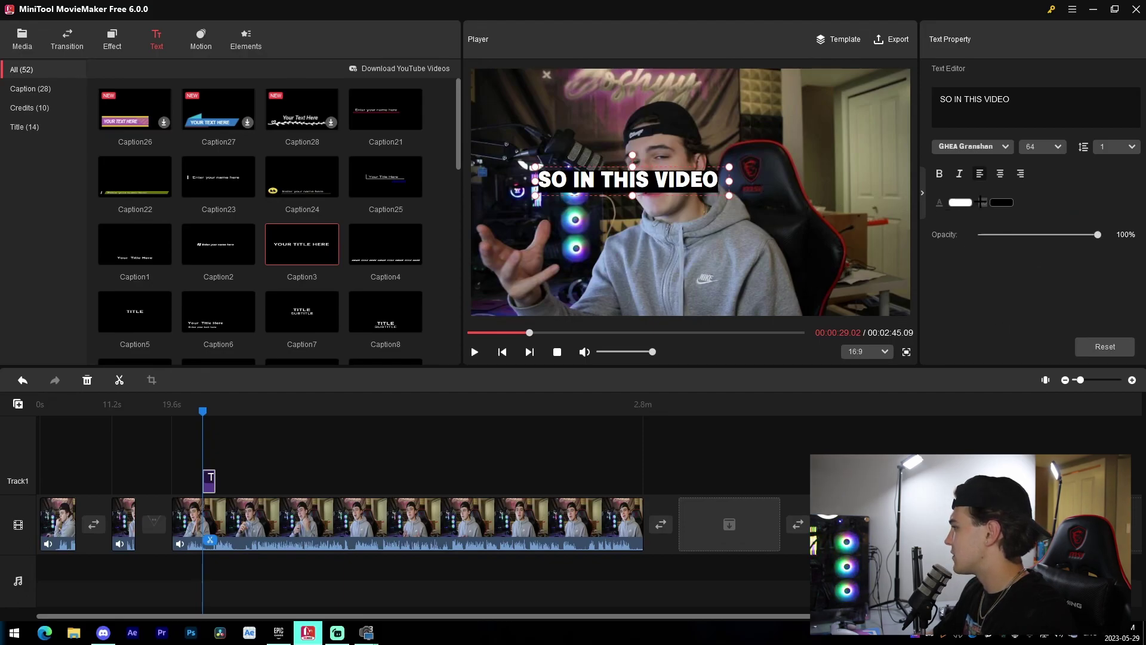
pyautogui.click(1002, 203)
pyautogui.click(1003, 215)
pyautogui.click(1002, 202)
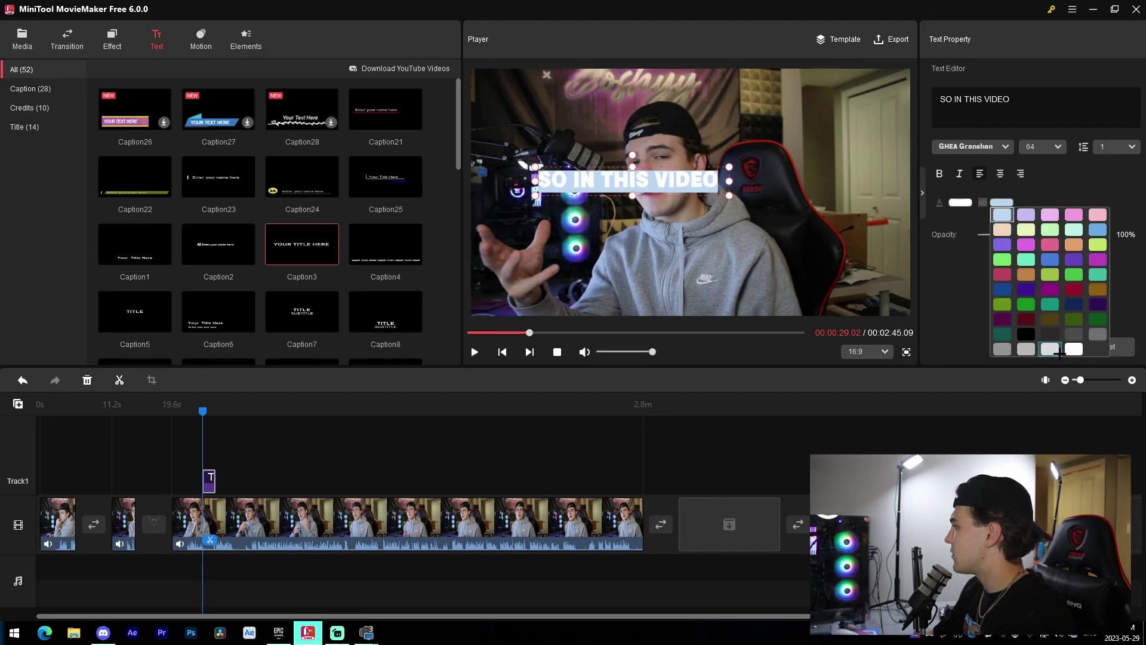
pyautogui.click(1097, 351)
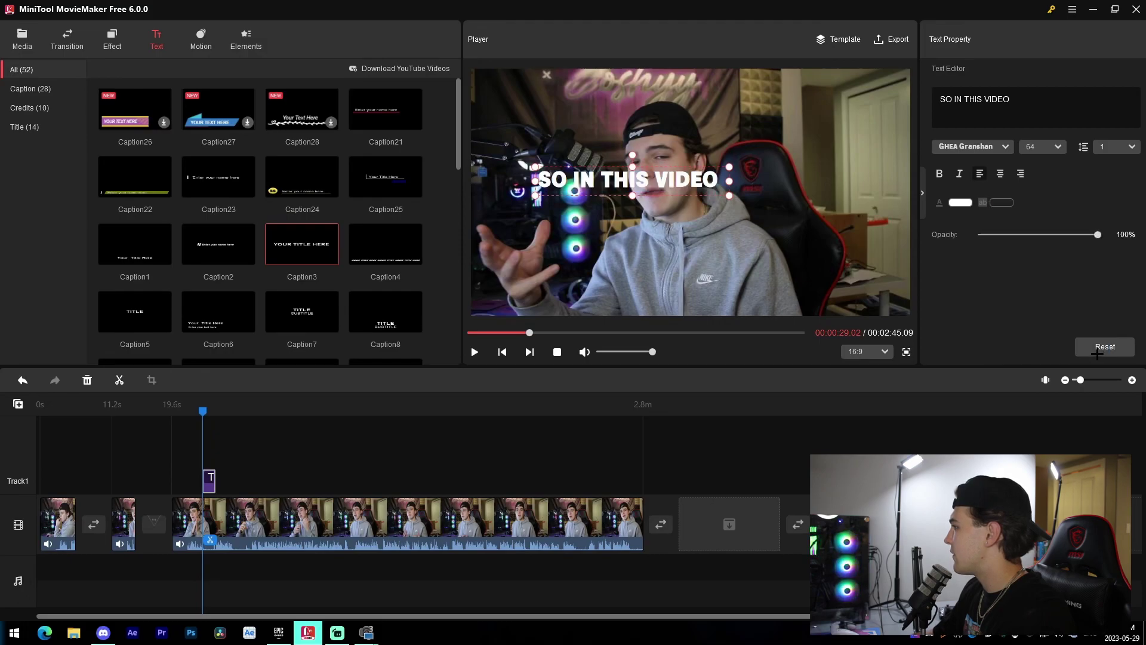
pyautogui.click(959, 174)
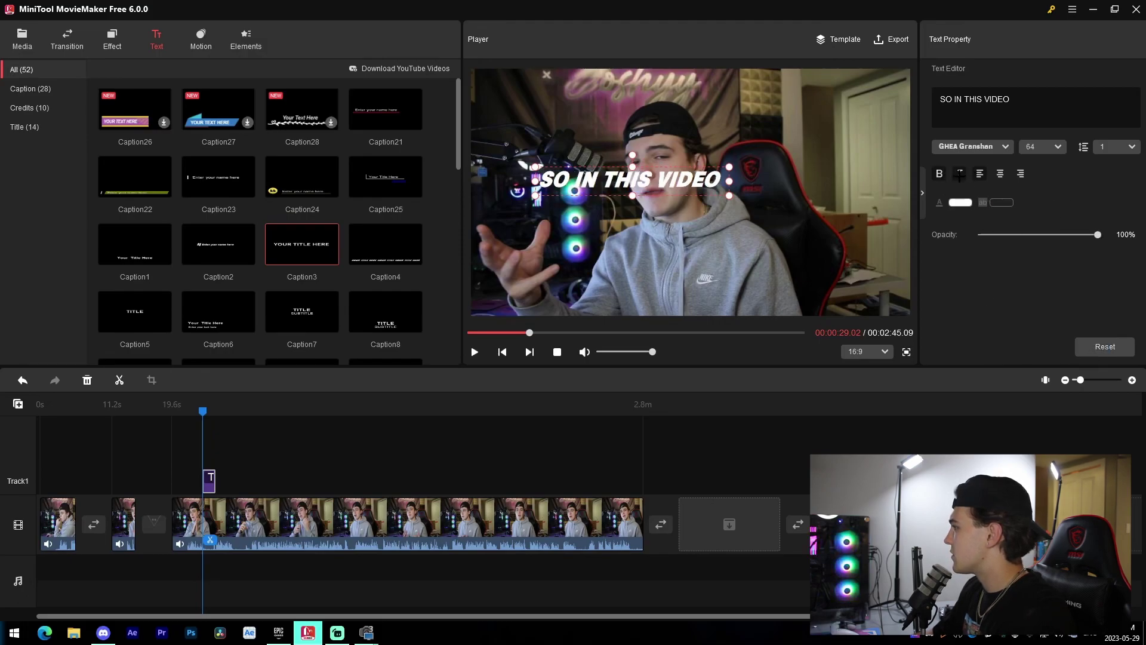
pyautogui.click(957, 174)
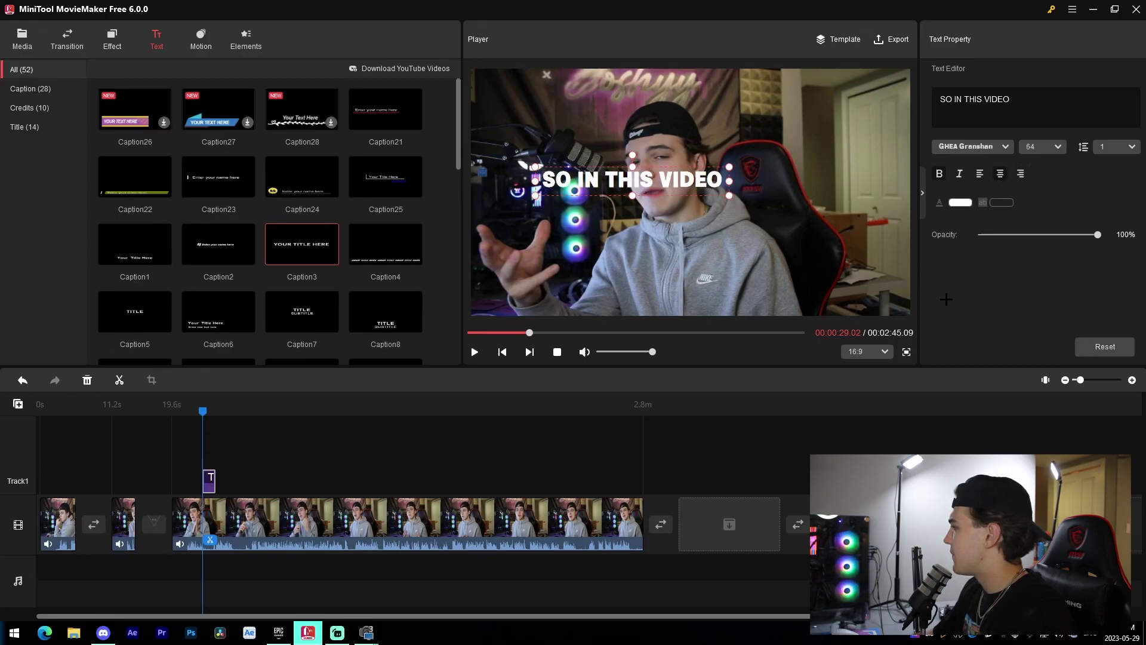
pyautogui.click(210, 480)
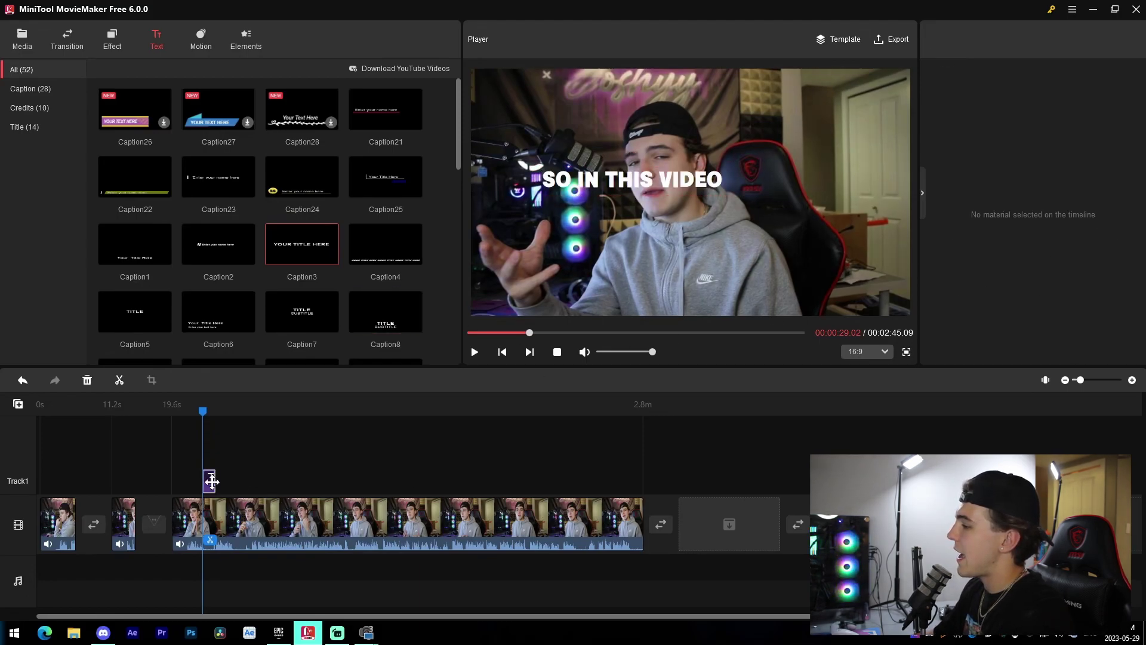
pyautogui.scroll(-10, 332, 289)
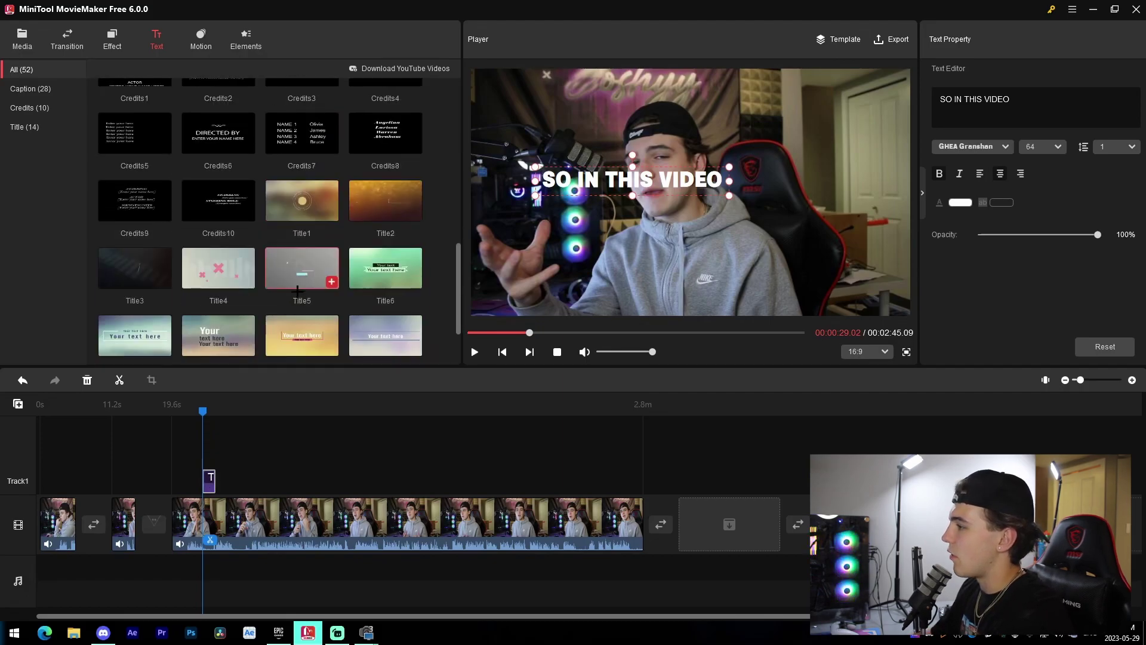
pyautogui.scroll(10, 157, 325)
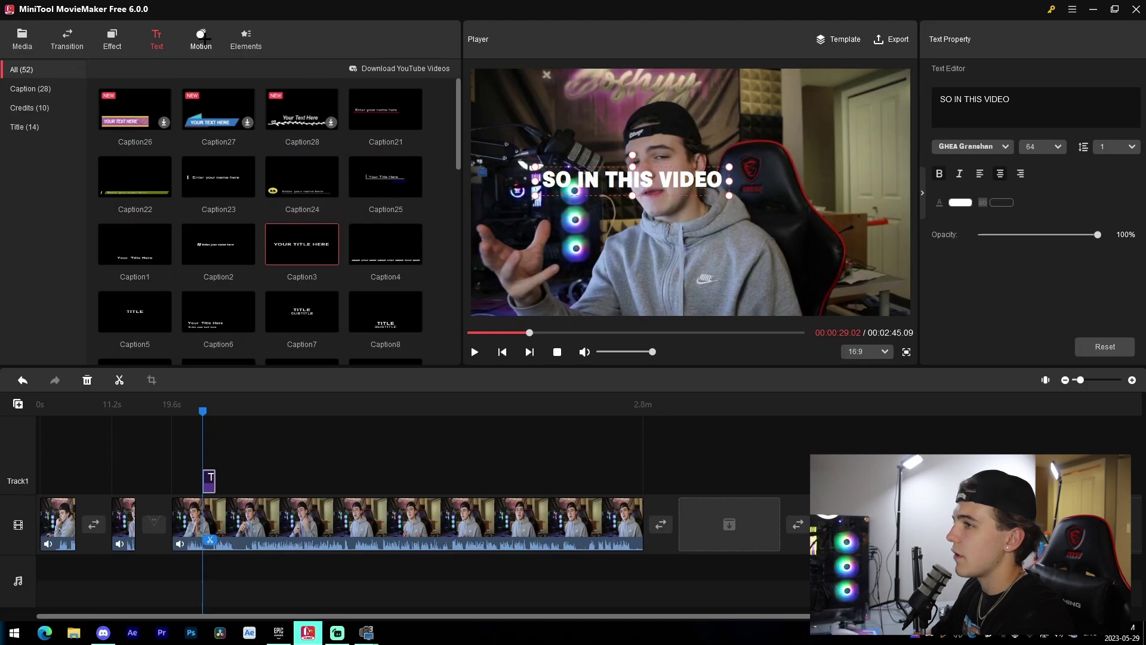
# Split the main clip at 19.6 s and play back the short split-off piece.
pyautogui.click(202, 38)
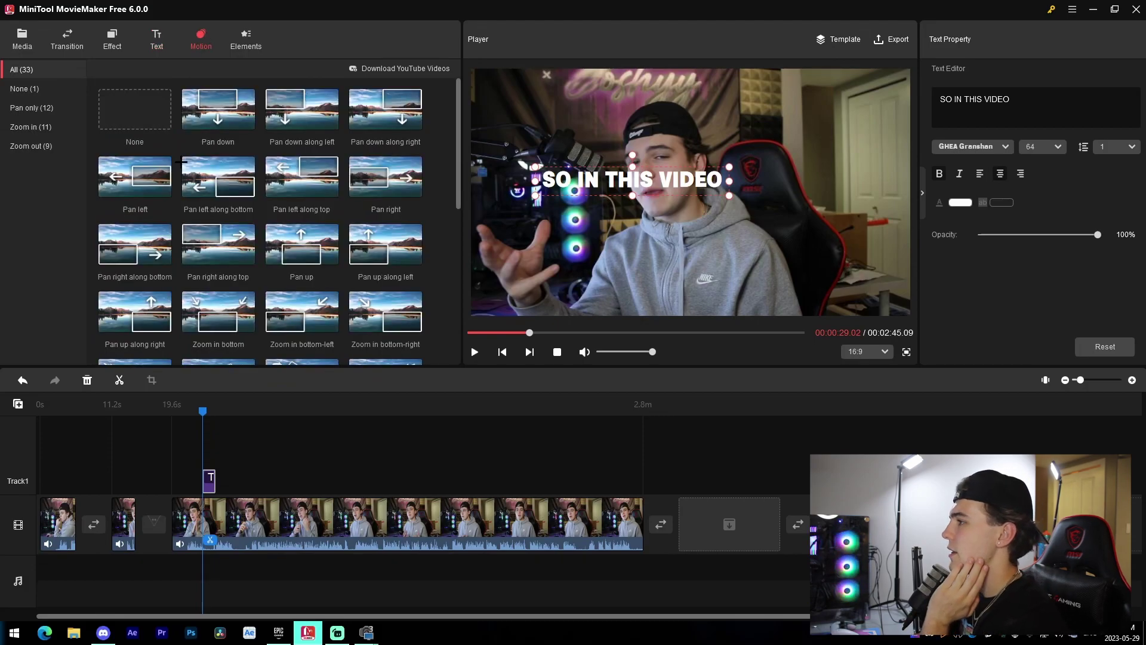
pyautogui.click(173, 407)
pyautogui.moveTo(190, 412); pyautogui.dragTo(174, 412)
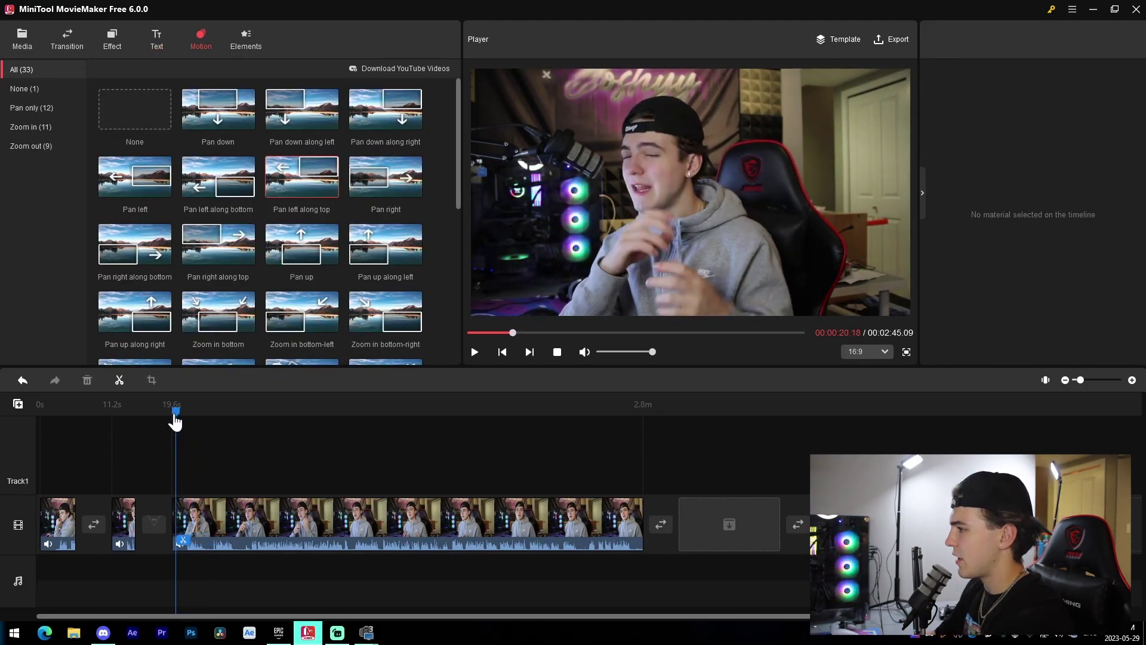
pyautogui.moveTo(218, 311); pyautogui.dragTo(184, 536)
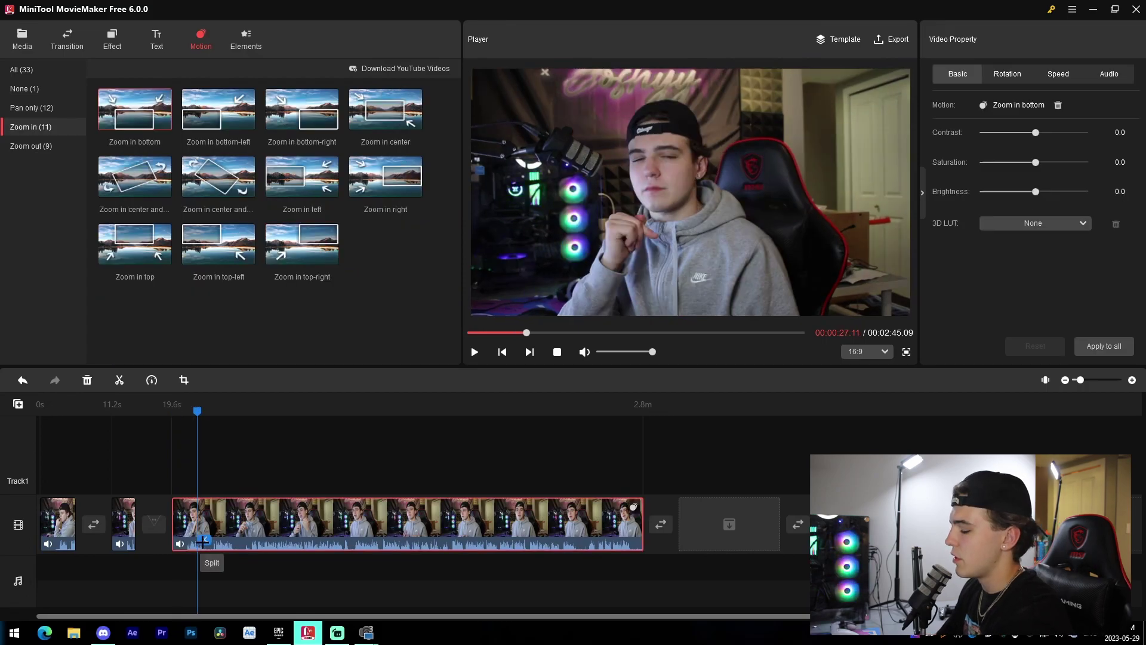
pyautogui.click(202, 542)
pyautogui.click(187, 507)
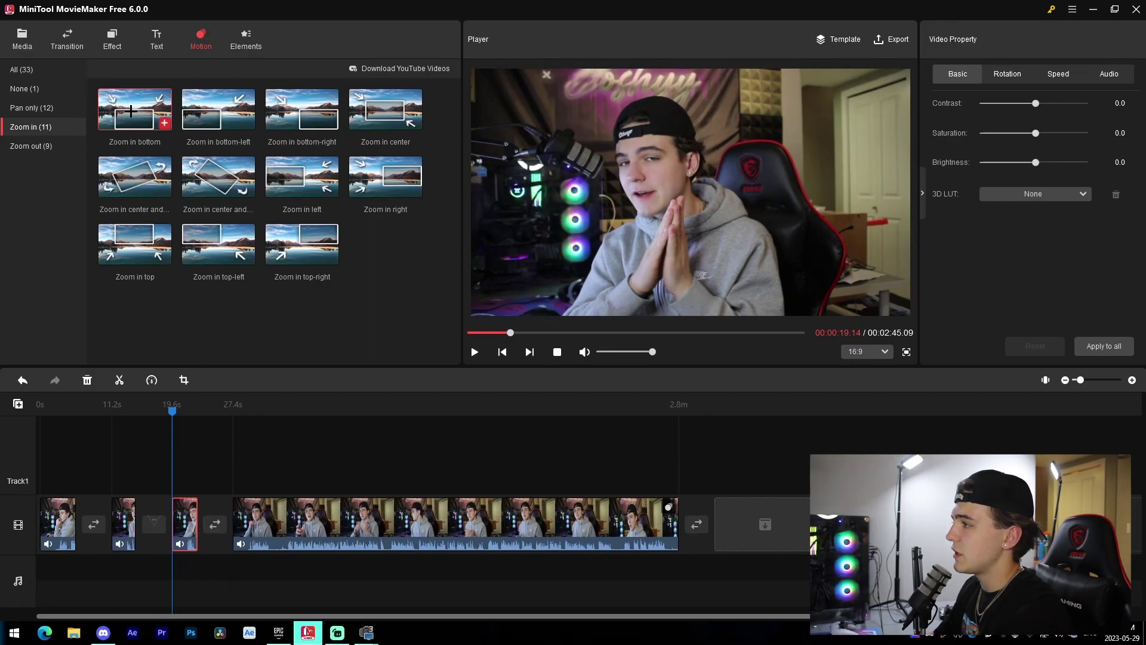
pyautogui.press('space')
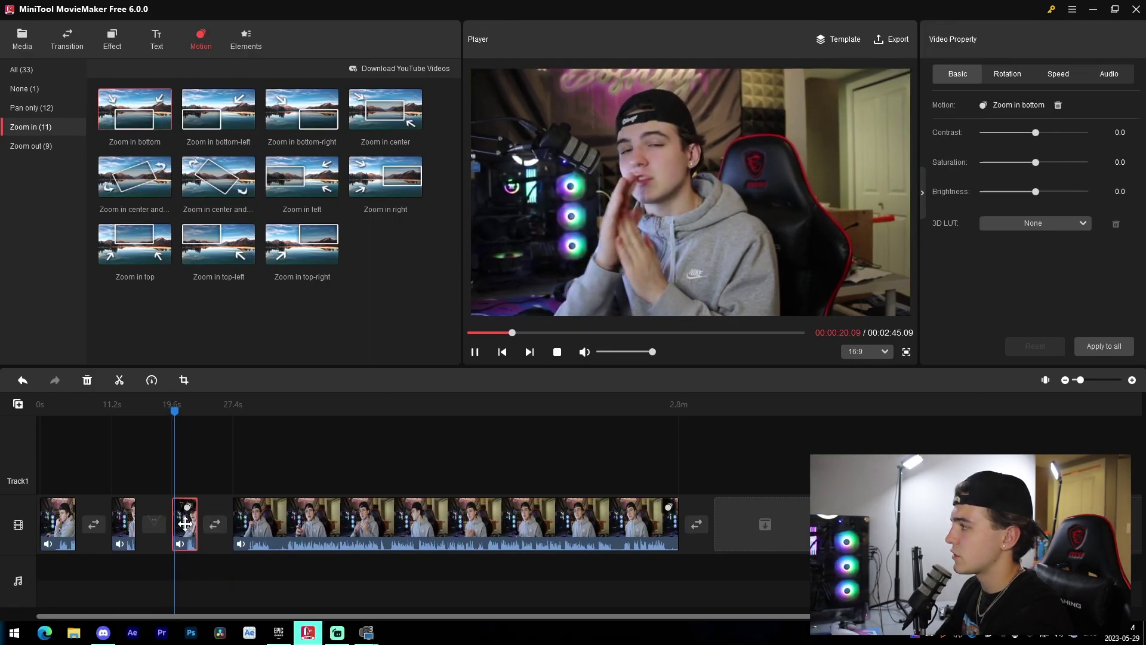
# Try Zoom in center and rotate right, undo it, and apply Zoom in top to the short piece.
pyautogui.moveTo(218, 176); pyautogui.dragTo(191, 525)
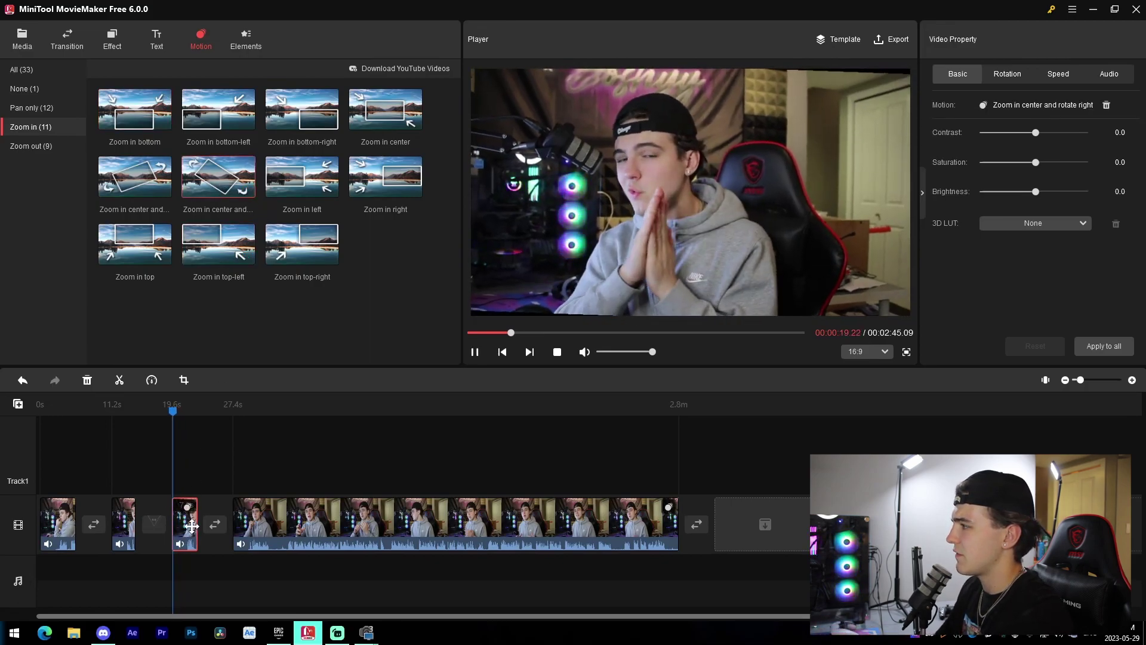
pyautogui.hotkey('ctrl', 'z')
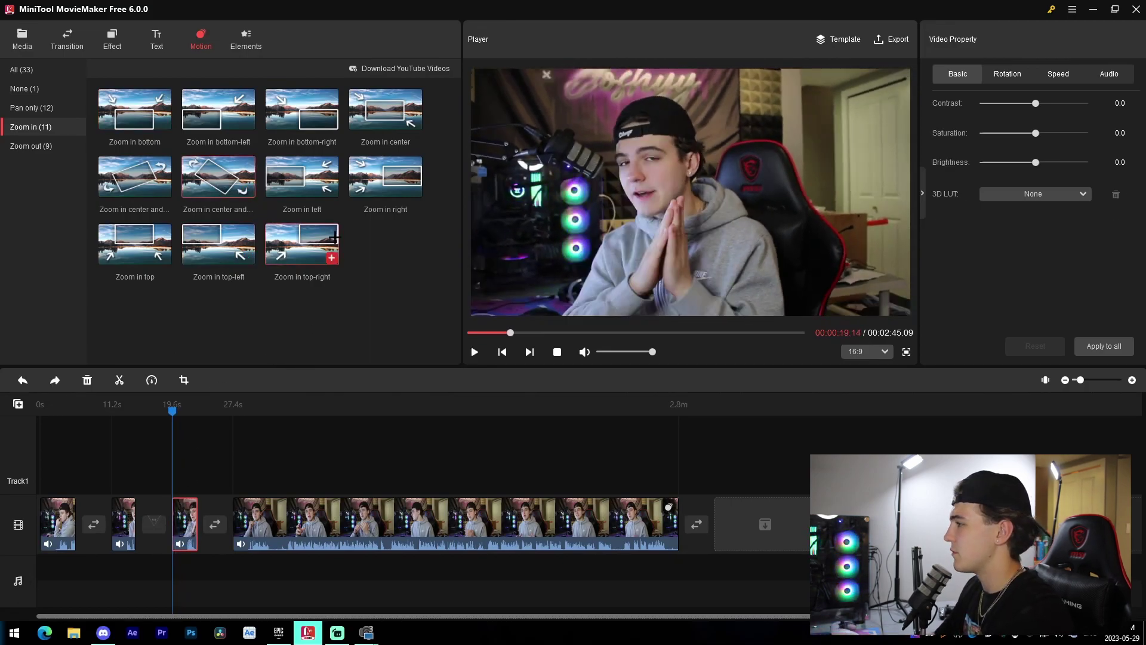
pyautogui.click(136, 248)
pyautogui.moveTo(144, 361); pyautogui.dragTo(187, 529)
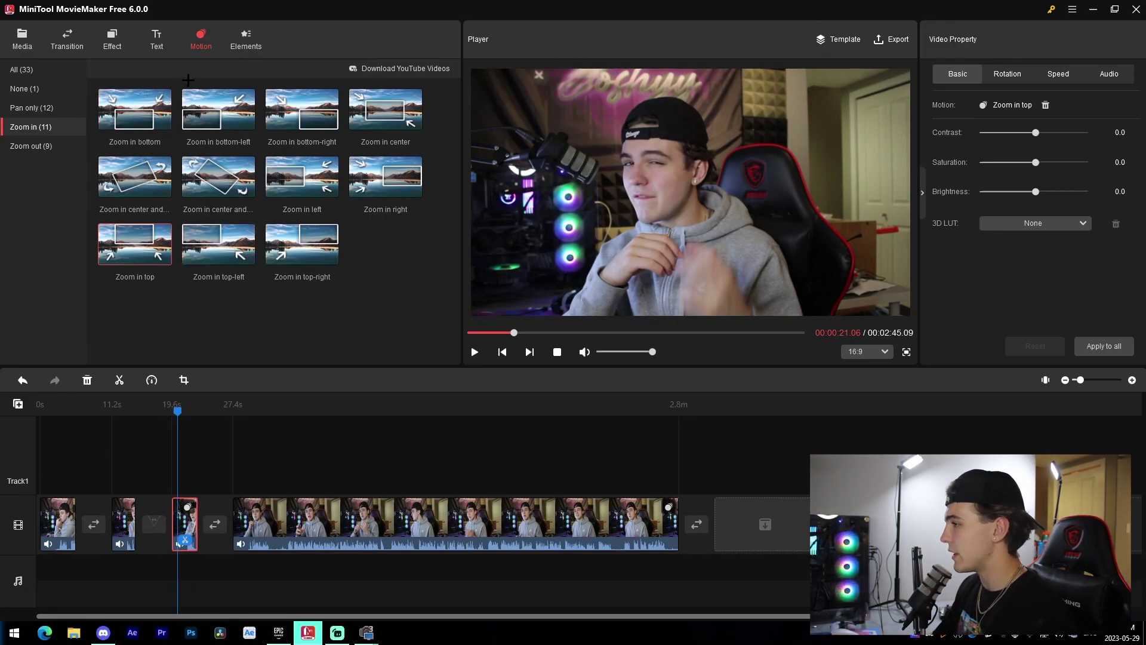
pyautogui.click(30, 145)
pyautogui.click(33, 126)
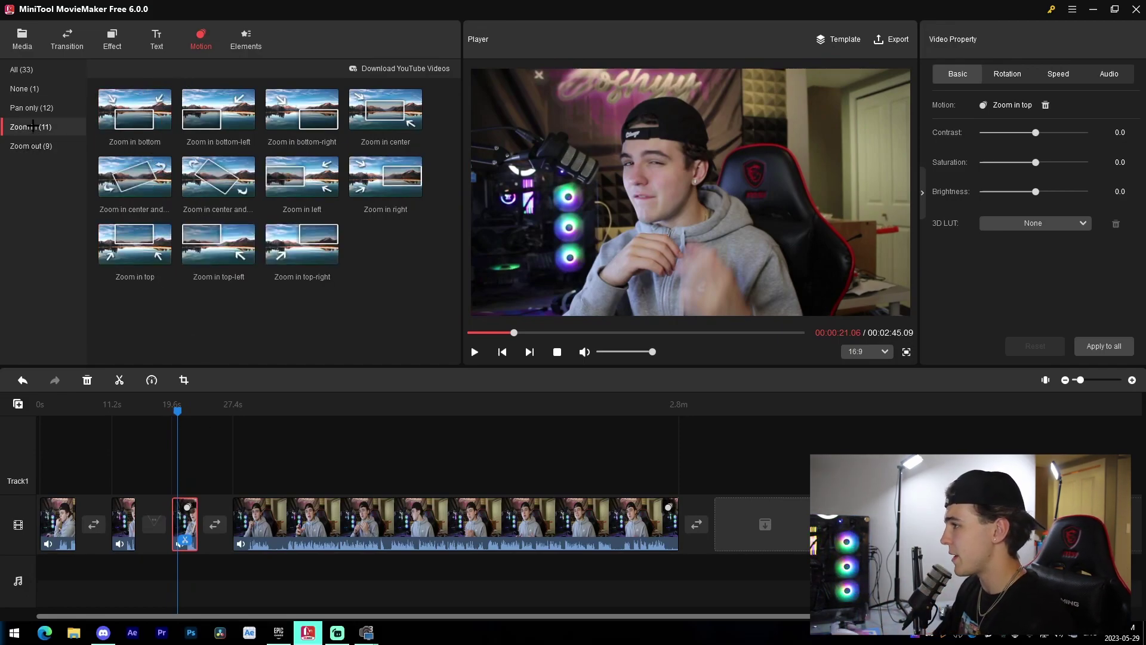
pyautogui.click(25, 89)
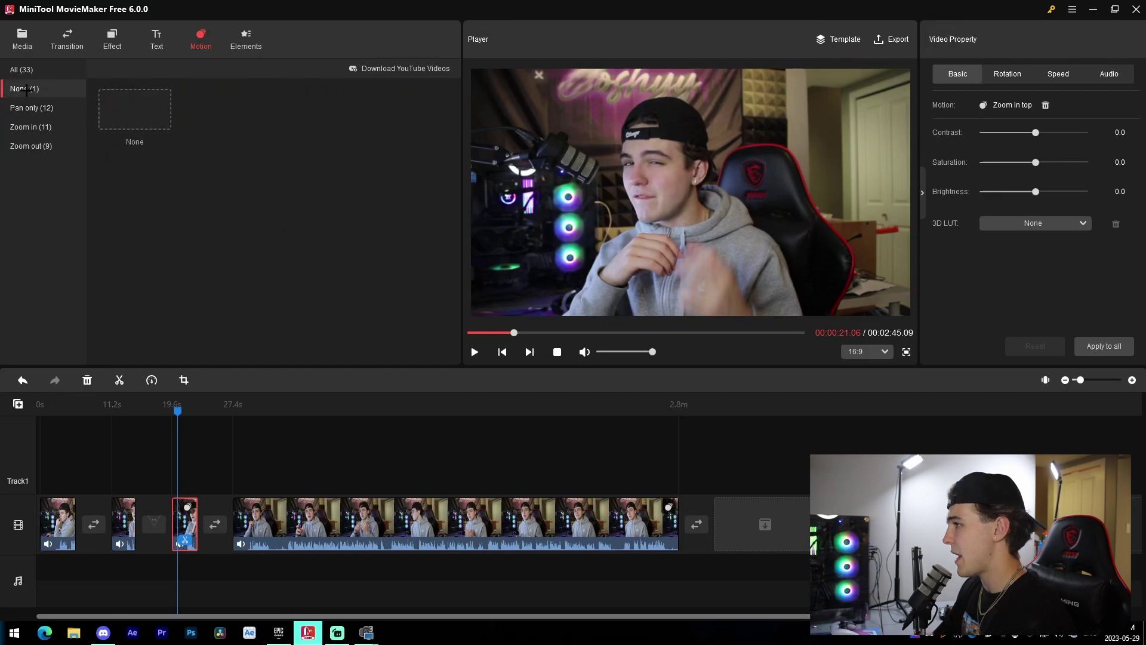
# Open the Elements sticker library and scroll through its category list.
pyautogui.click(244, 51)
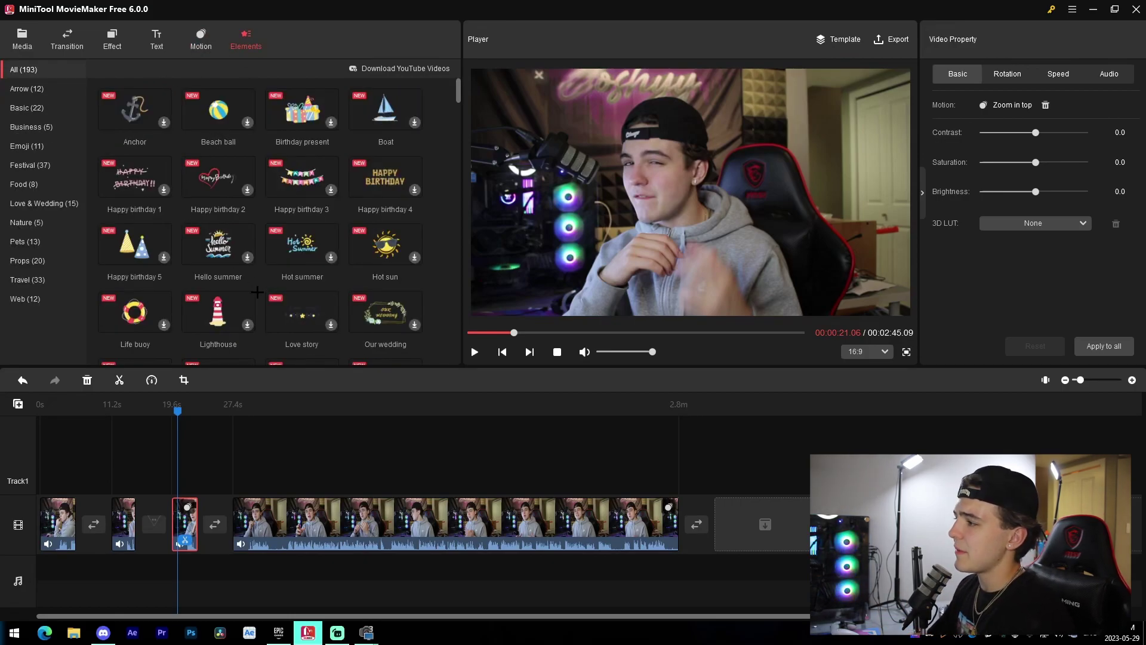
pyautogui.scroll(-1, 218, 245)
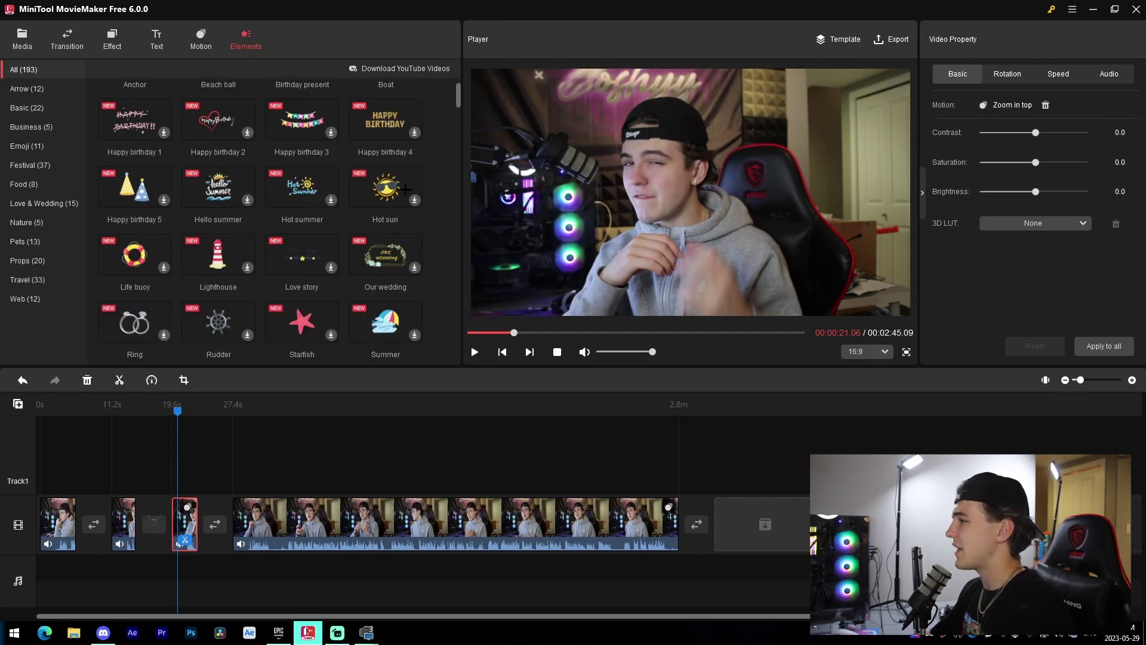
pyautogui.scroll(-2, 309, 224)
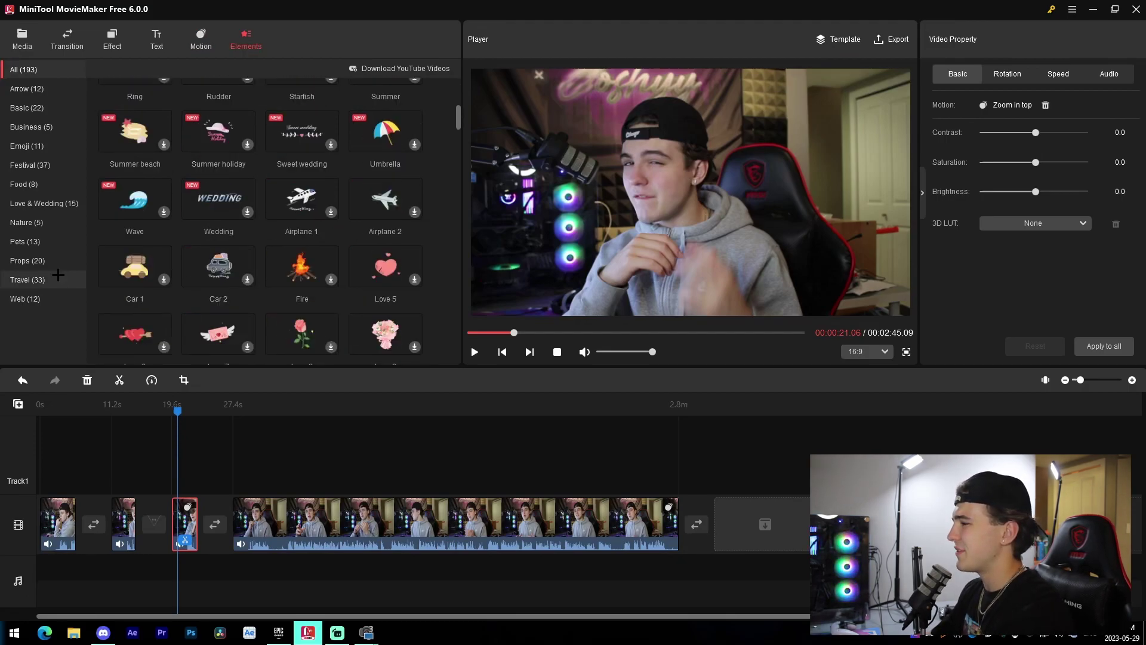
# Browse the Business, Basic, Emoji, Love & Wedding, Nature, Pets and Props stickers, then filter to Web (12).
pyautogui.click(37, 125)
pyautogui.click(28, 108)
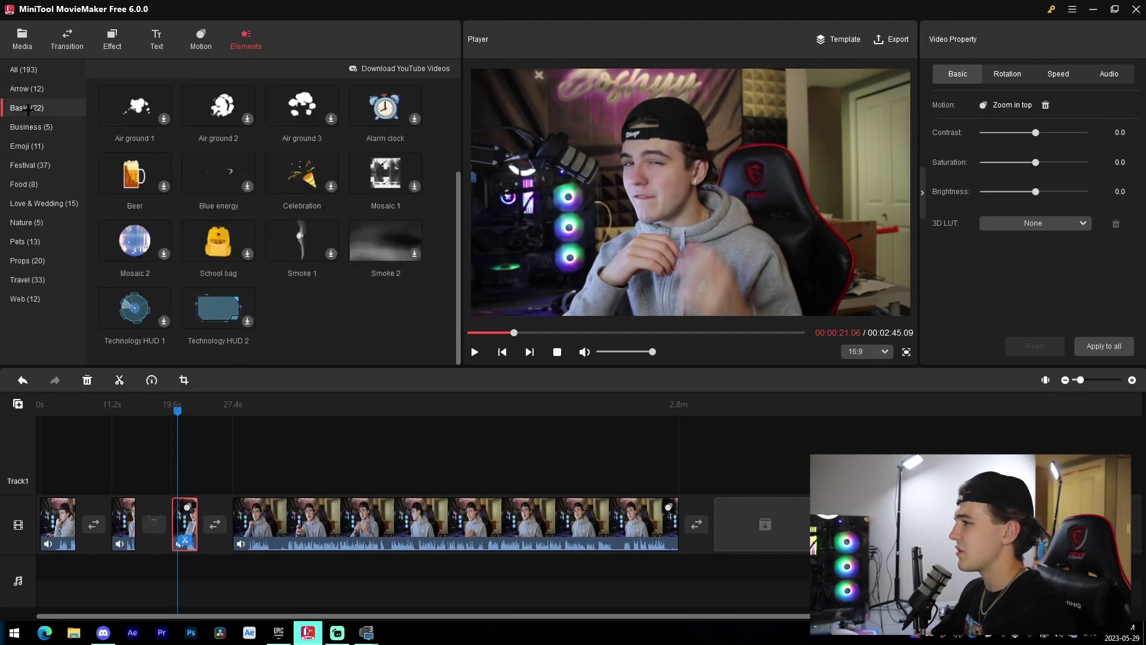
pyautogui.click(43, 127)
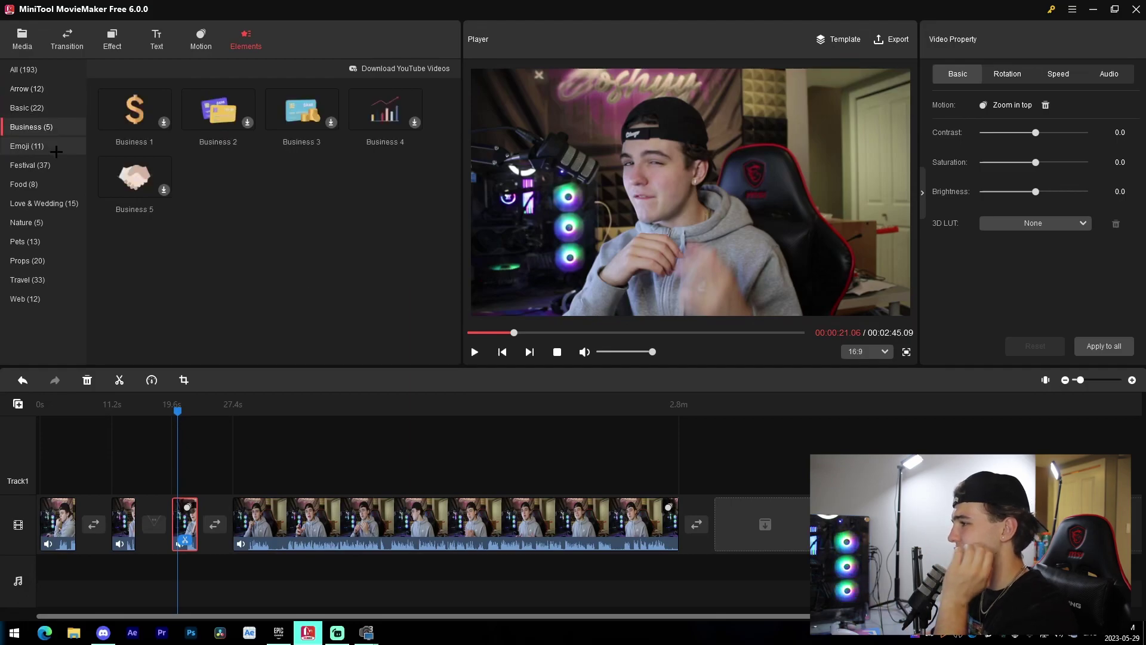
pyautogui.click(54, 147)
pyautogui.click(48, 203)
pyautogui.click(50, 226)
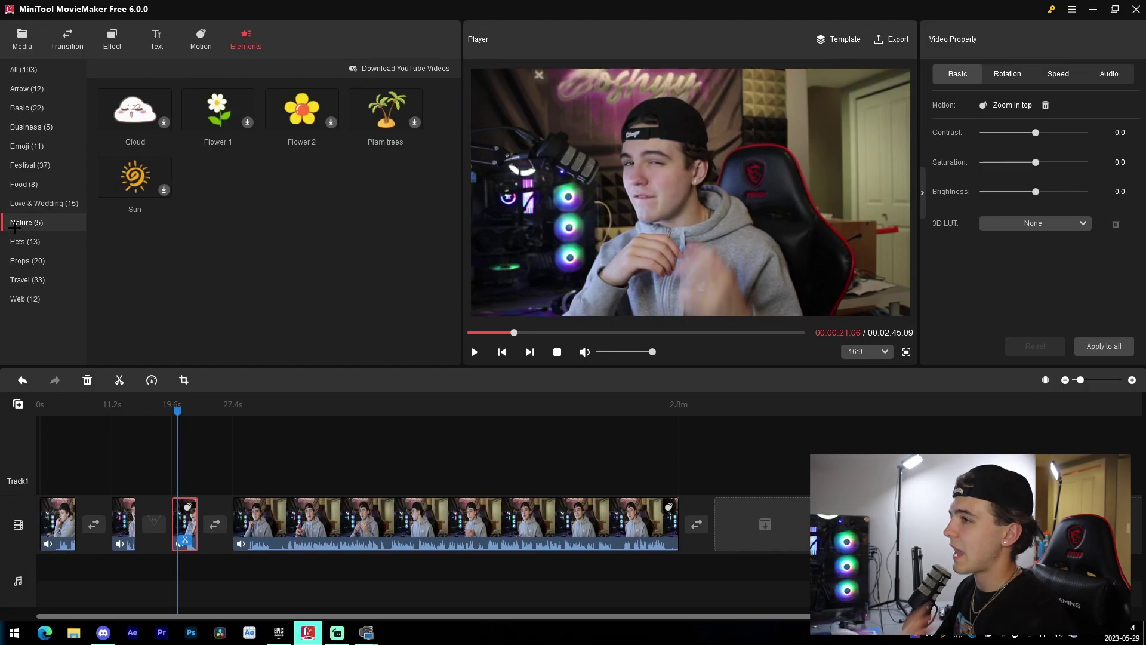
pyautogui.click(26, 242)
pyautogui.click(35, 263)
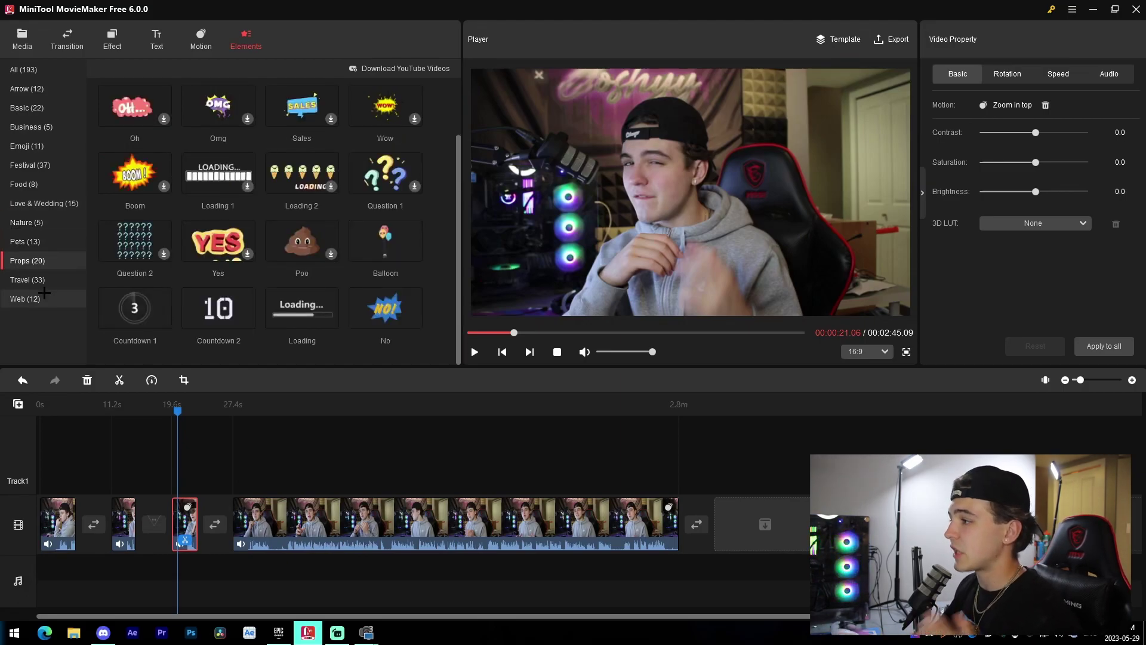
pyautogui.click(27, 299)
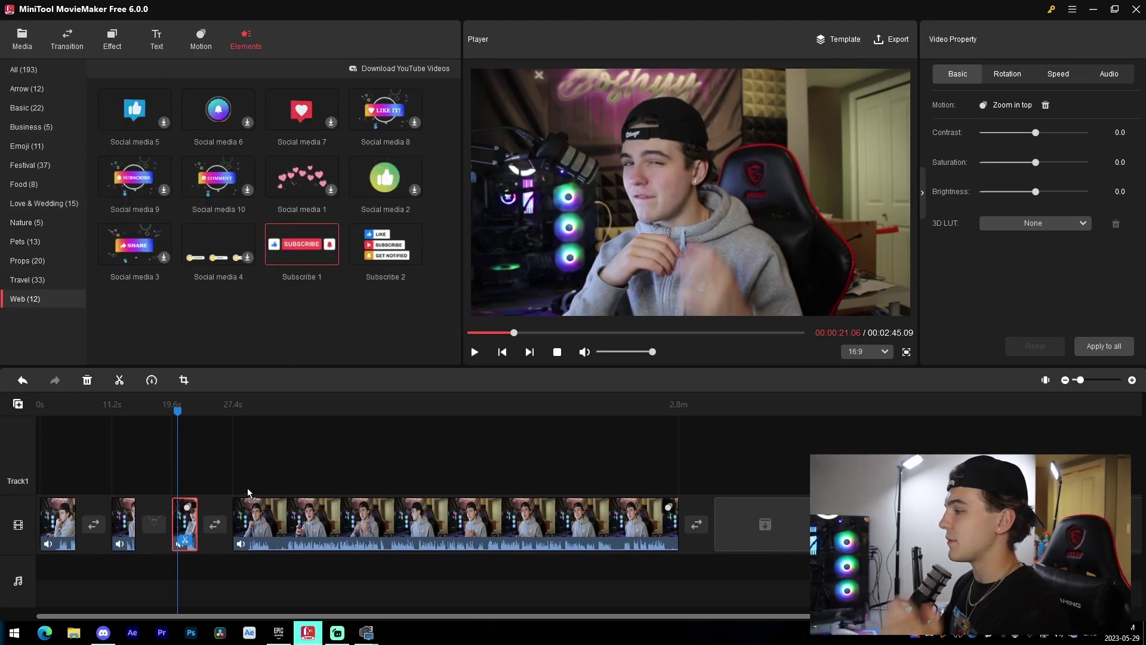
# Add the Subscribe 1 sticker near 20s and move it down below the face, previewing it.
pyautogui.moveTo(248, 493); pyautogui.dragTo(188, 481)
pyautogui.press('space')
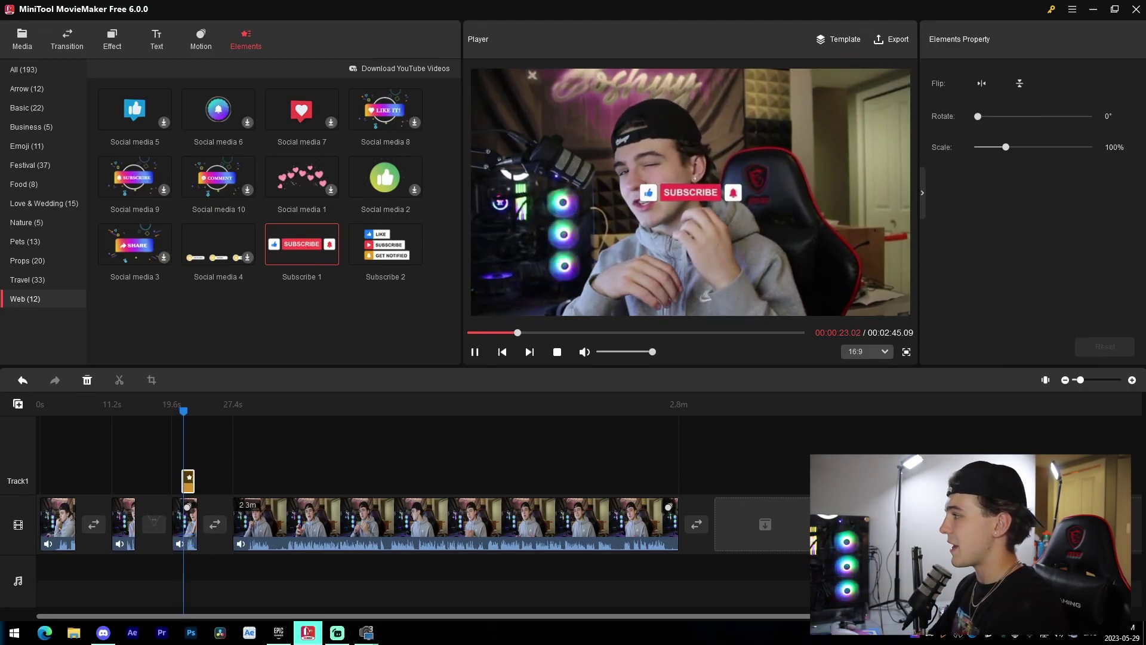
pyautogui.press('space')
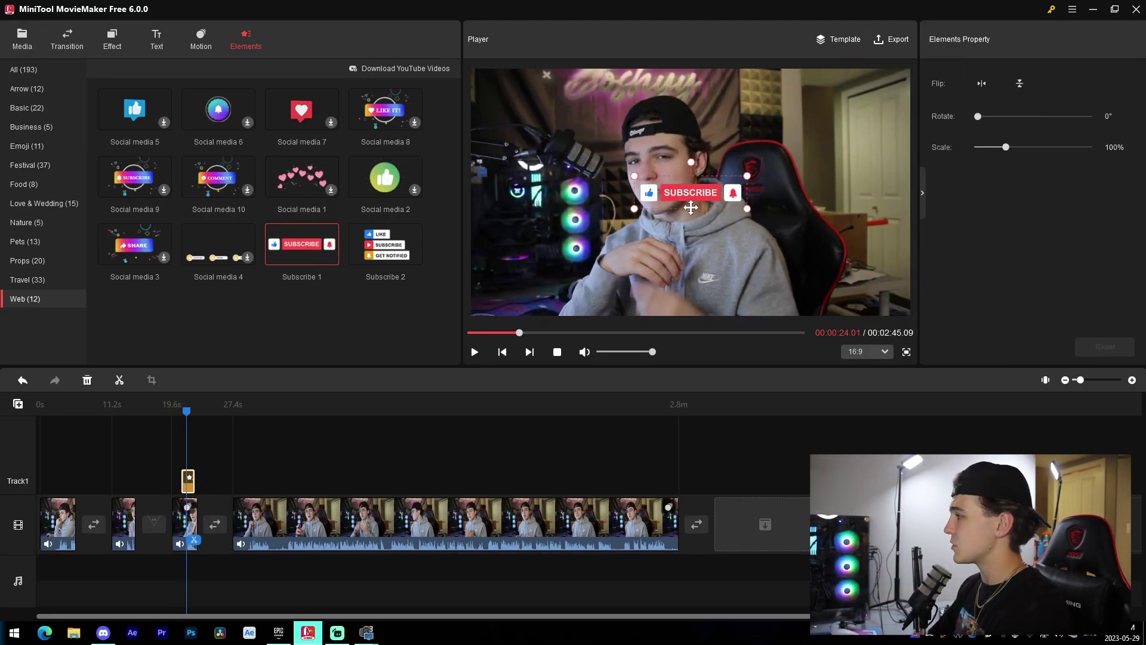
pyautogui.moveTo(691, 207); pyautogui.dragTo(689, 305)
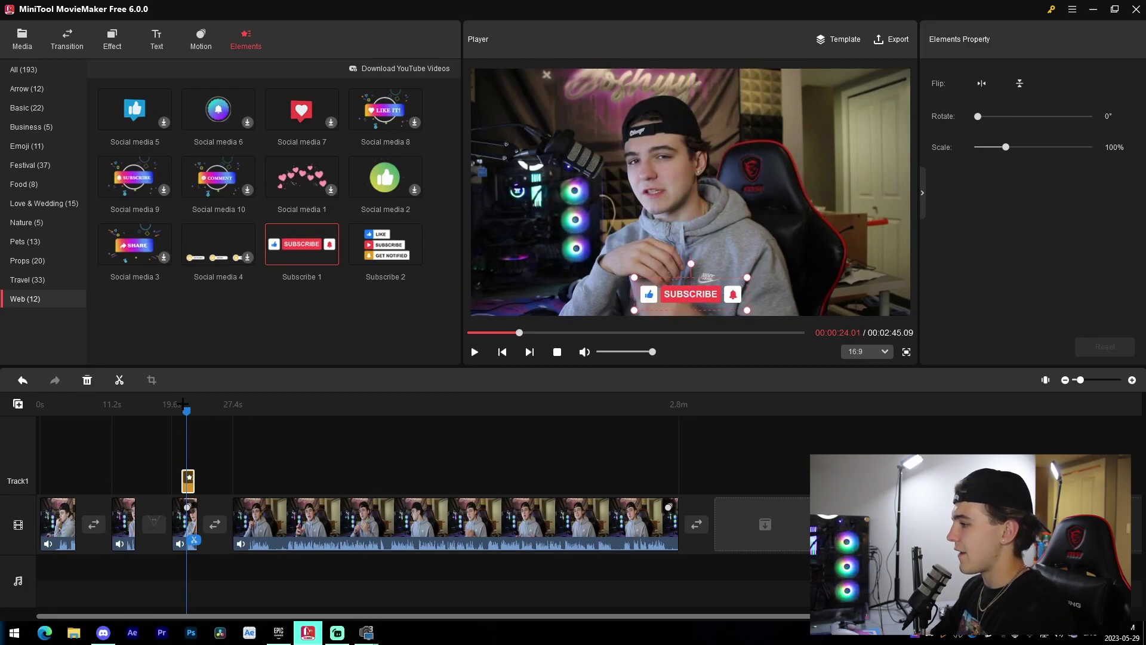
pyautogui.moveTo(183, 404); pyautogui.dragTo(178, 409)
pyautogui.press('space')
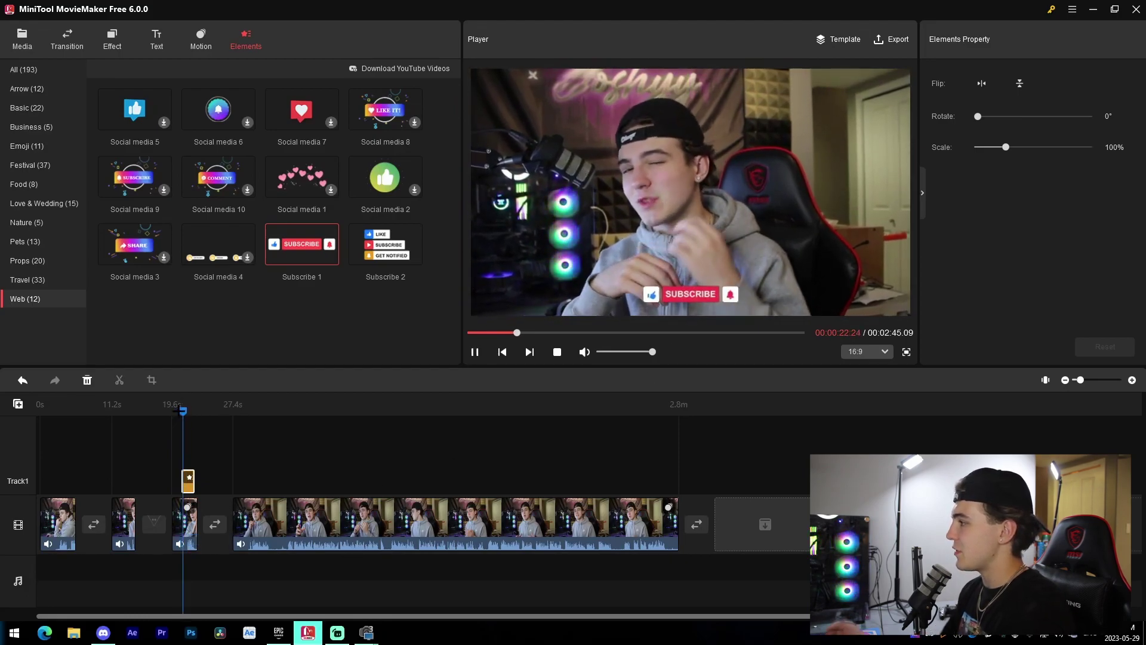
pyautogui.press('space')
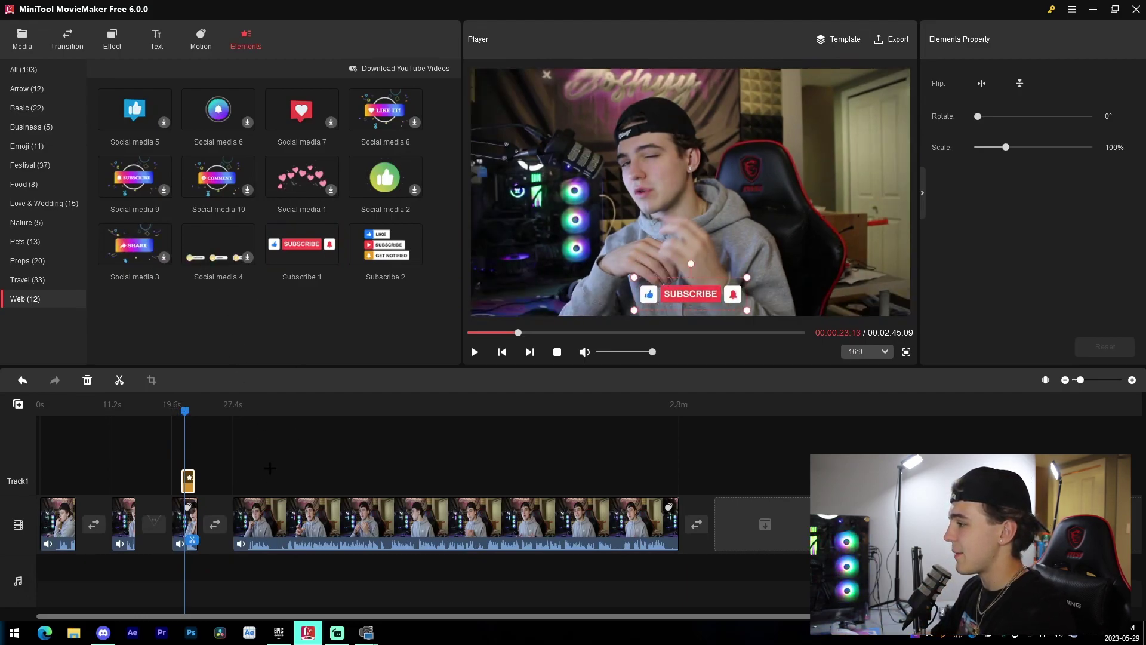
pyautogui.click(239, 479)
# Add the Social media 4 sticker on a second track around 29s and preview it.
pyautogui.moveTo(279, 440); pyautogui.dragTo(279, 455)
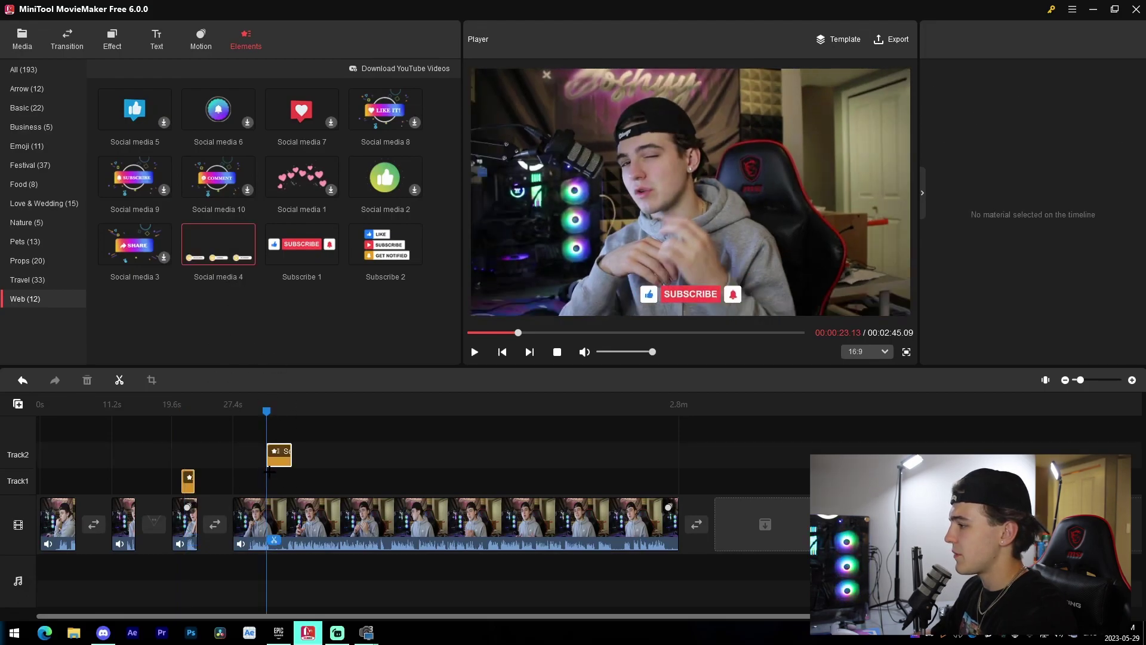
pyautogui.press('space')
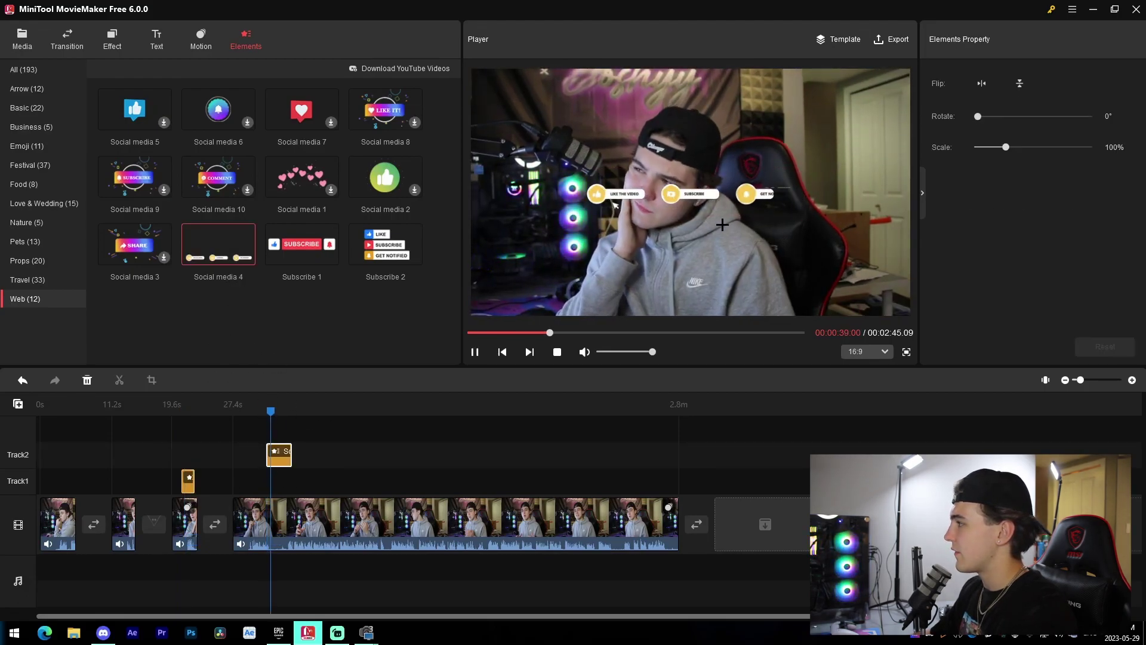
pyautogui.click(774, 193)
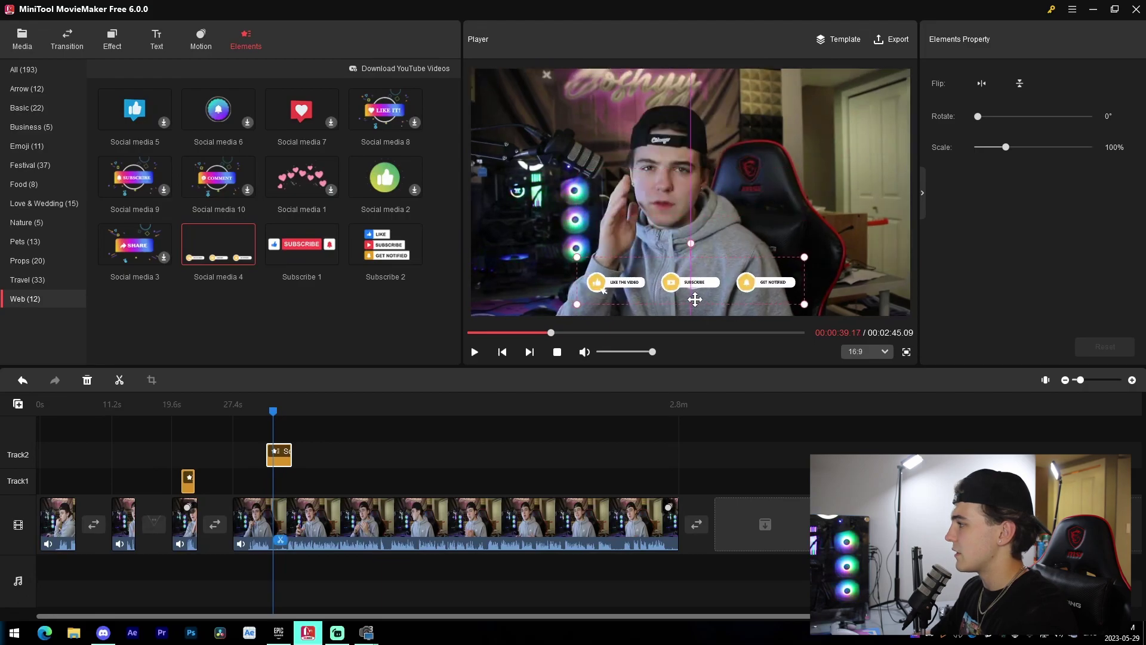